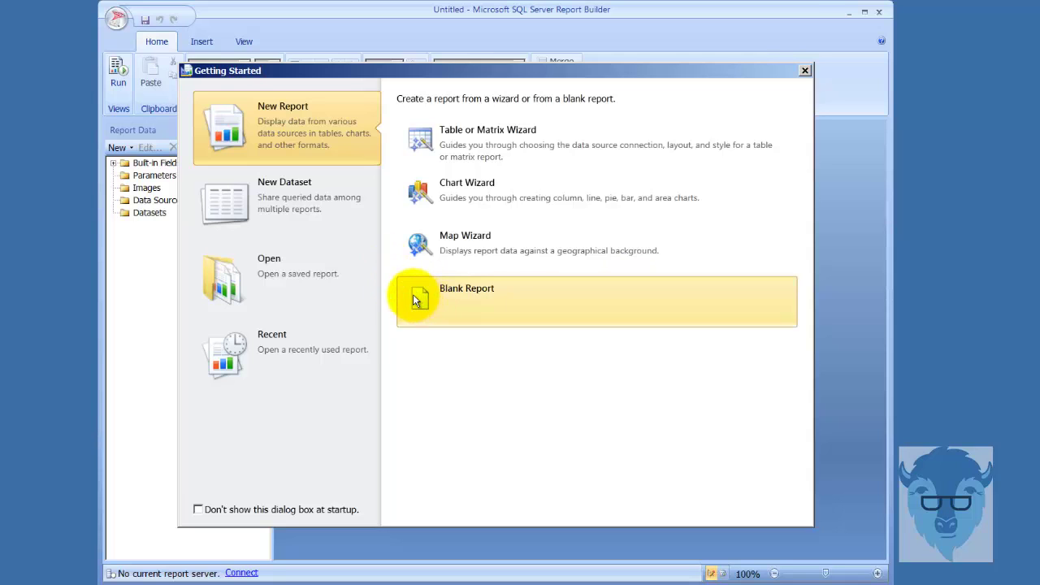
# - Create a new Blank Report from the Getting Started dialog
pyautogui.click(415, 301)
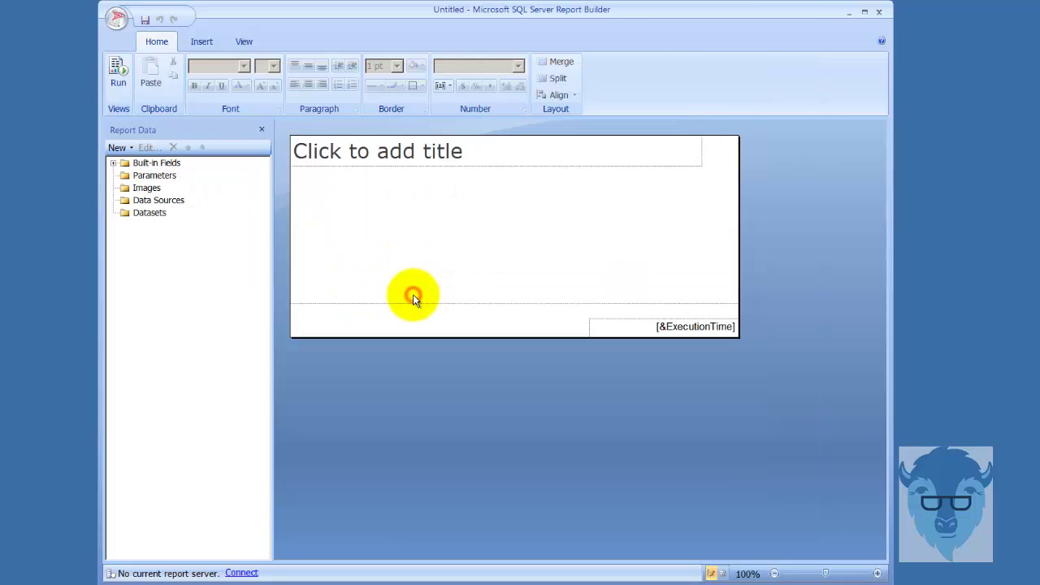
# - Add the shared Product_Category_SubCategory dataset to the report, named CleverName
pyautogui.rightClick(146, 213)
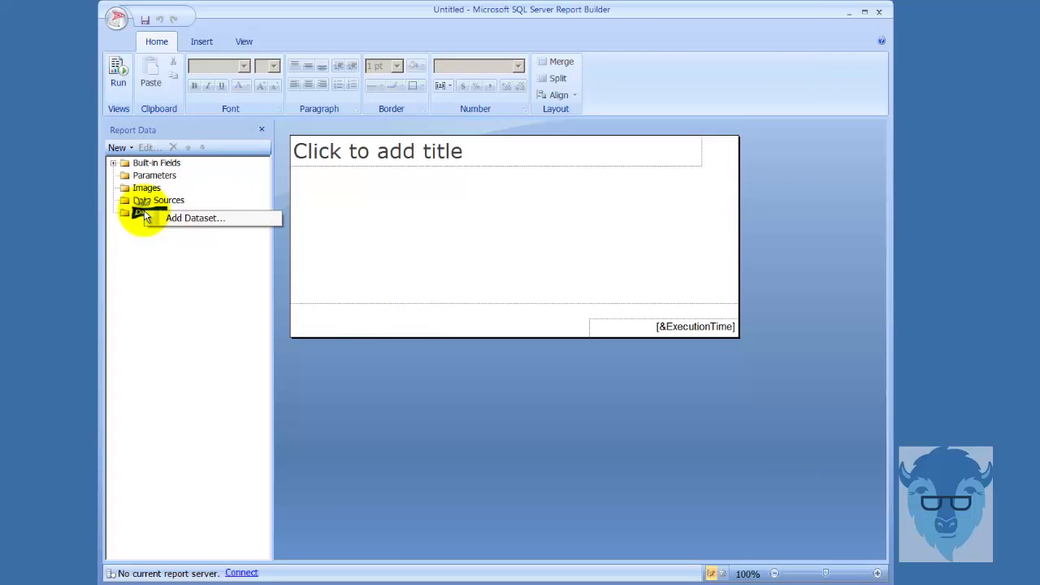
pyautogui.click(195, 218)
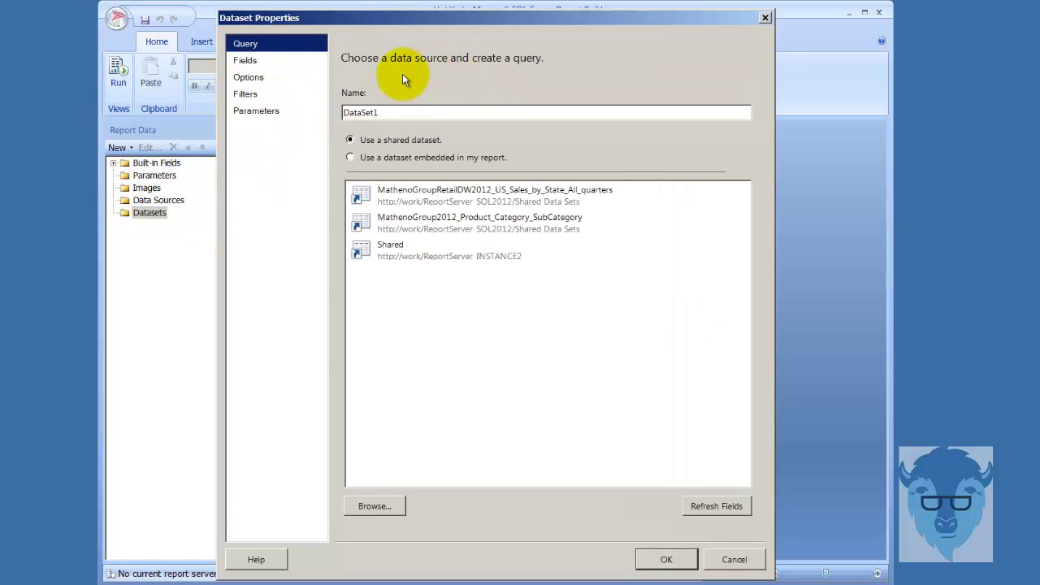
pyautogui.click(423, 224)
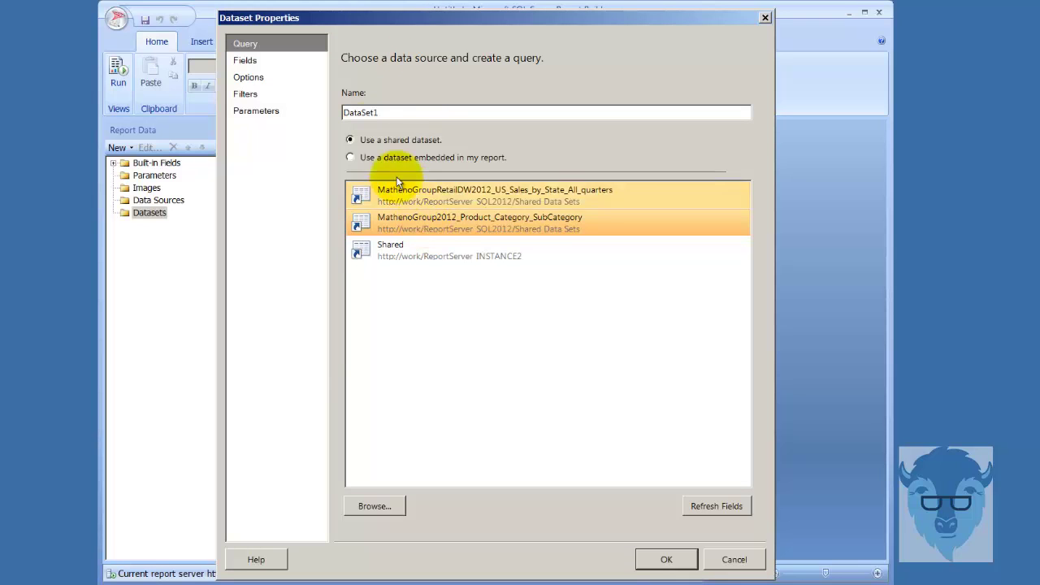
pyautogui.moveTo(384, 114); pyautogui.dragTo(302, 151)
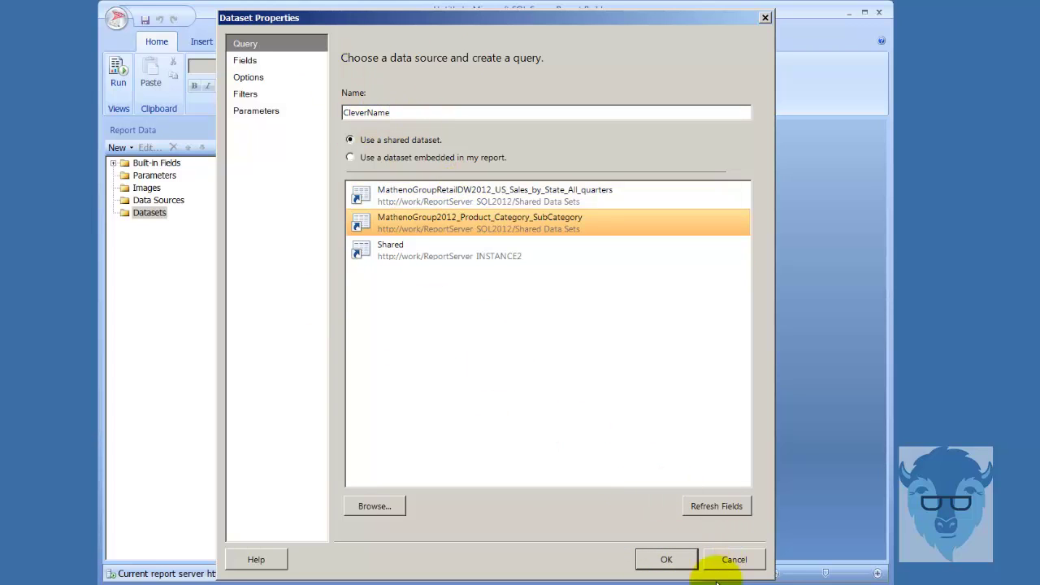
pyautogui.click(664, 559)
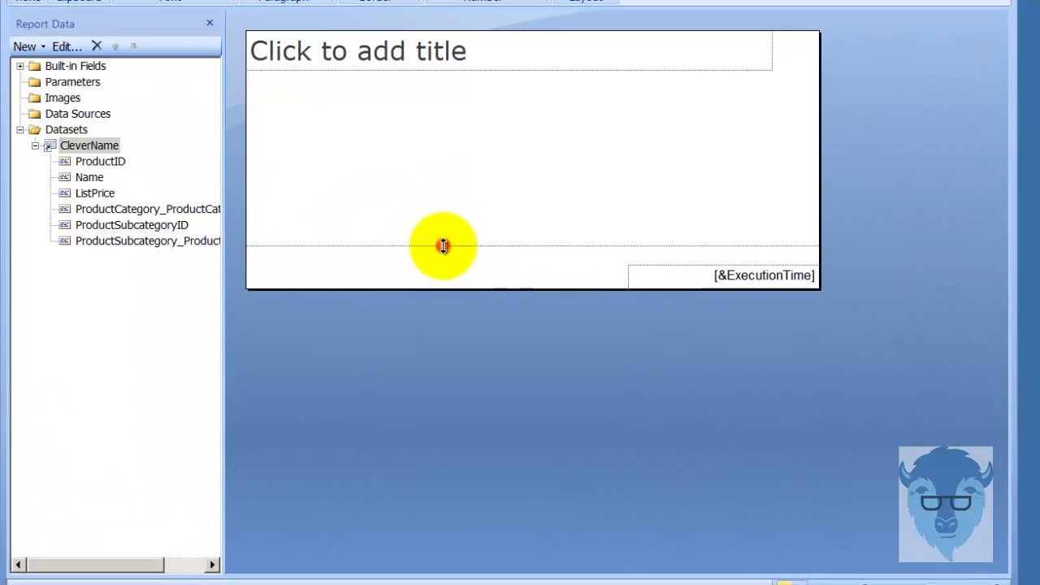
# - Drag the report body's bottom and right edges outward and enter 'Lists' as the report title
pyautogui.moveTo(443, 303); pyautogui.dragTo(472, 507)
pyautogui.moveTo(820, 302); pyautogui.dragTo(989, 325)
pyautogui.click(498, 57)
pyautogui.click(466, 51)
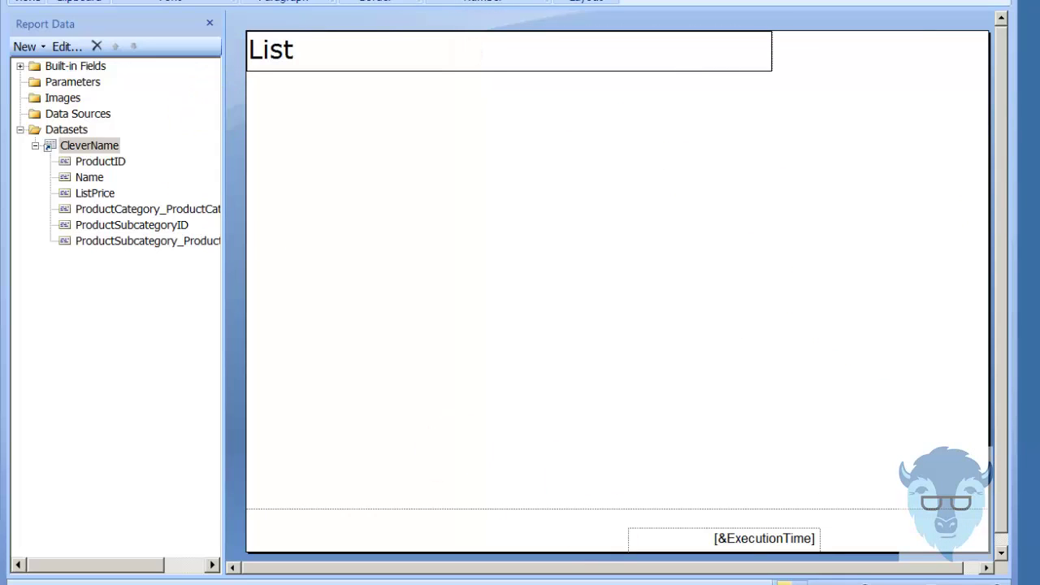
pyautogui.click(343, 162)
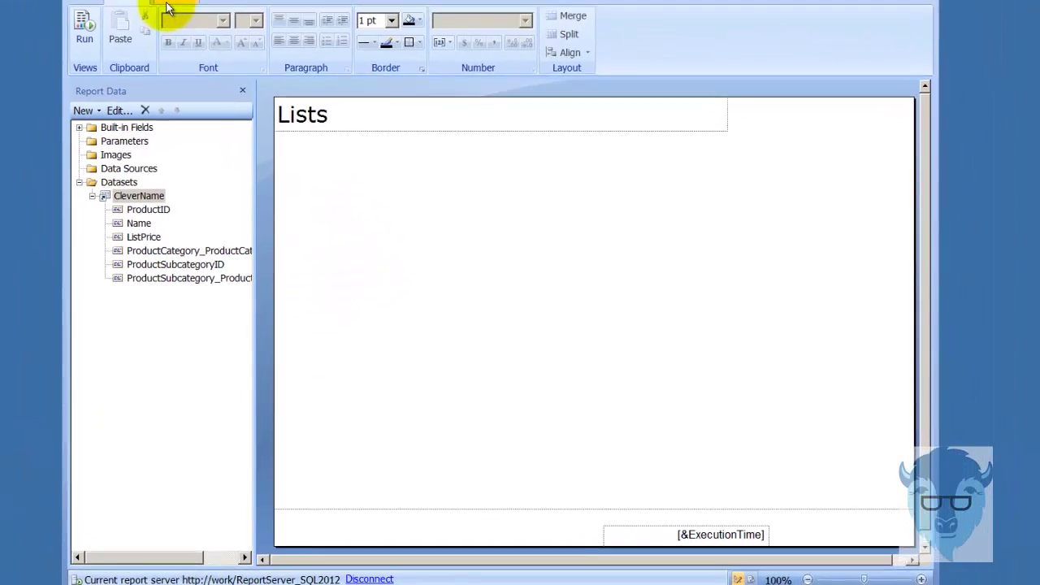
# - Insert a List data region, drawn on the body below the title
pyautogui.click(200, 42)
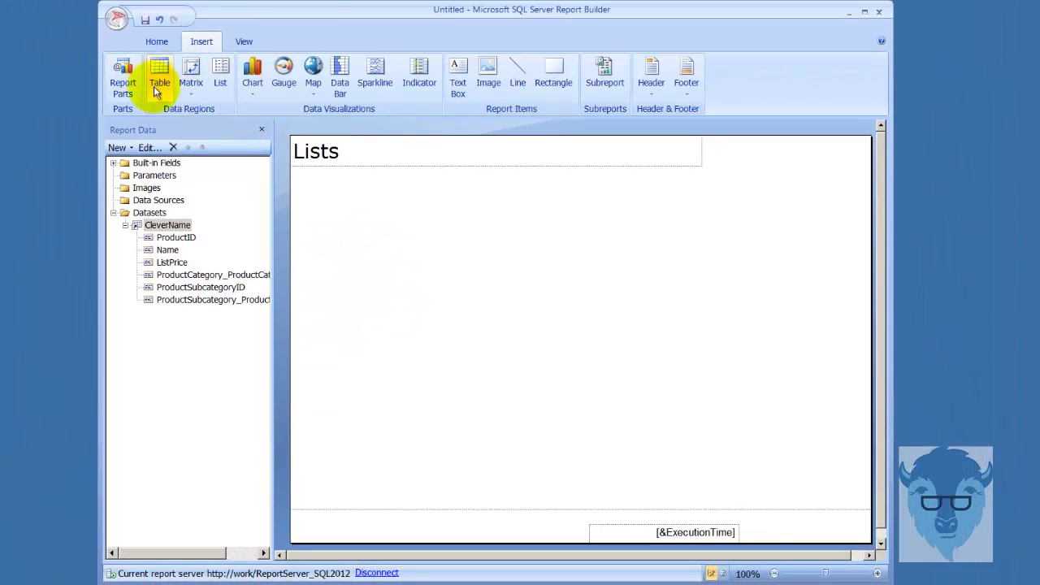
pyautogui.click(192, 94)
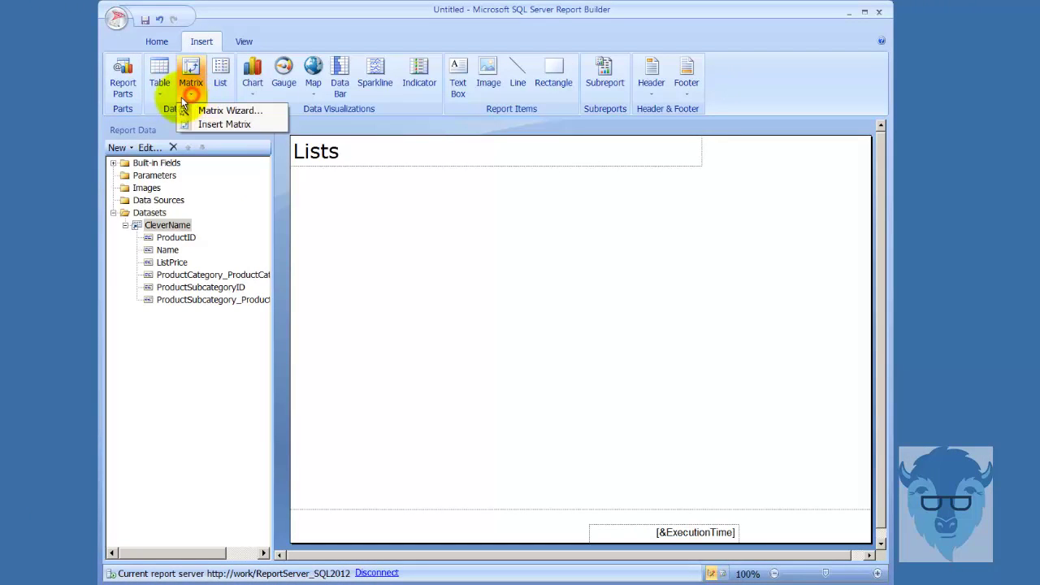
pyautogui.click(160, 93)
pyautogui.click(218, 91)
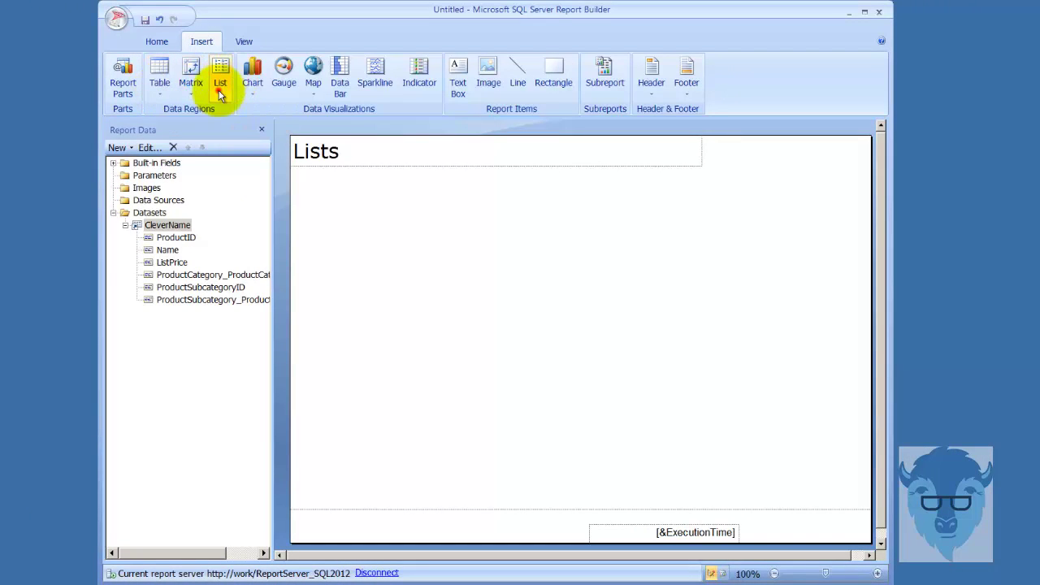
pyautogui.click(222, 73)
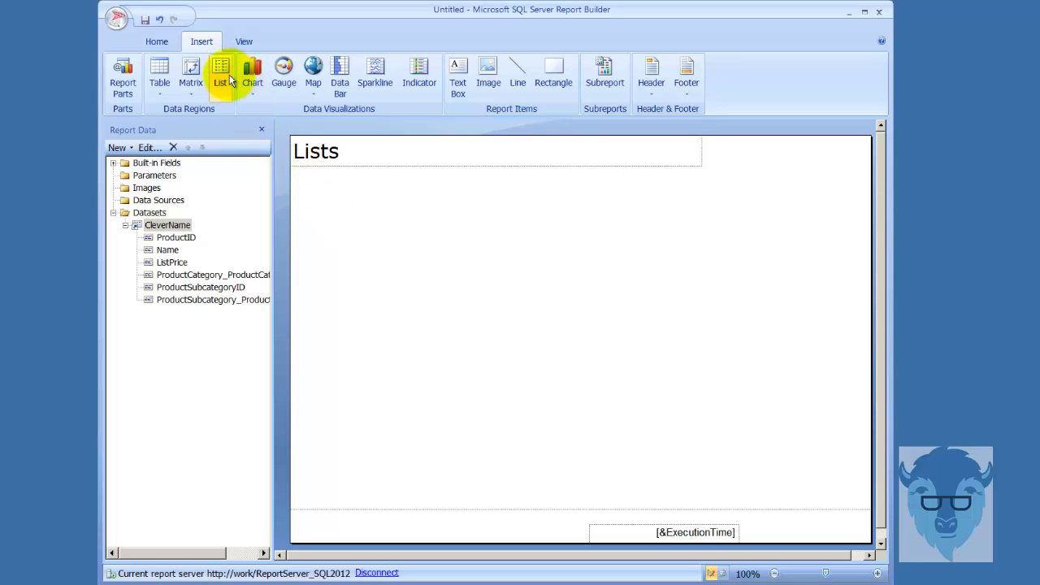
pyautogui.click(223, 70)
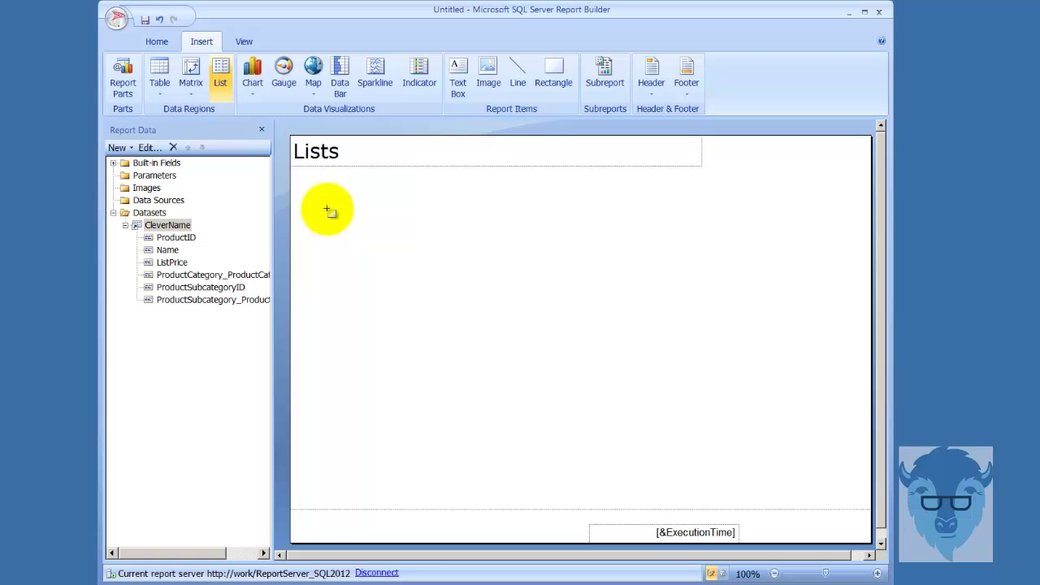
pyautogui.moveTo(327, 210); pyautogui.dragTo(692, 371)
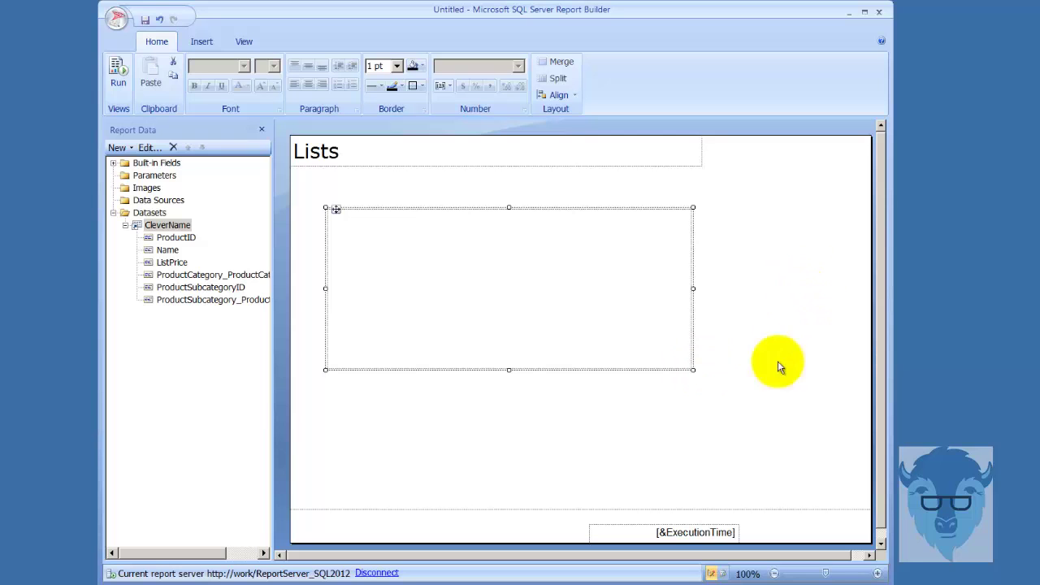
# - Shift the list slightly down and right, then make it narrower and shorter
pyautogui.click(741, 418)
pyautogui.click(518, 271)
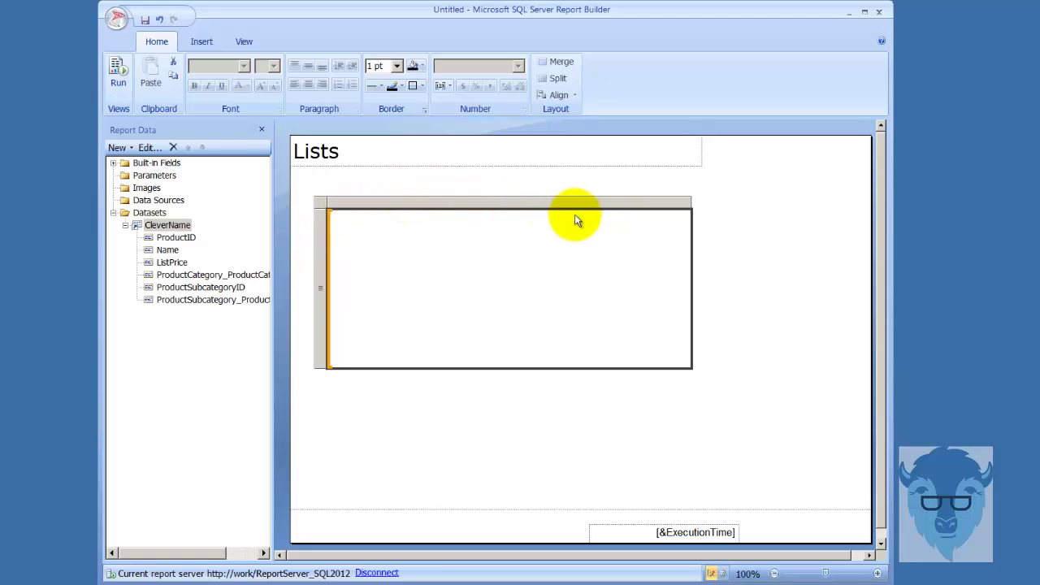
pyautogui.click(321, 208)
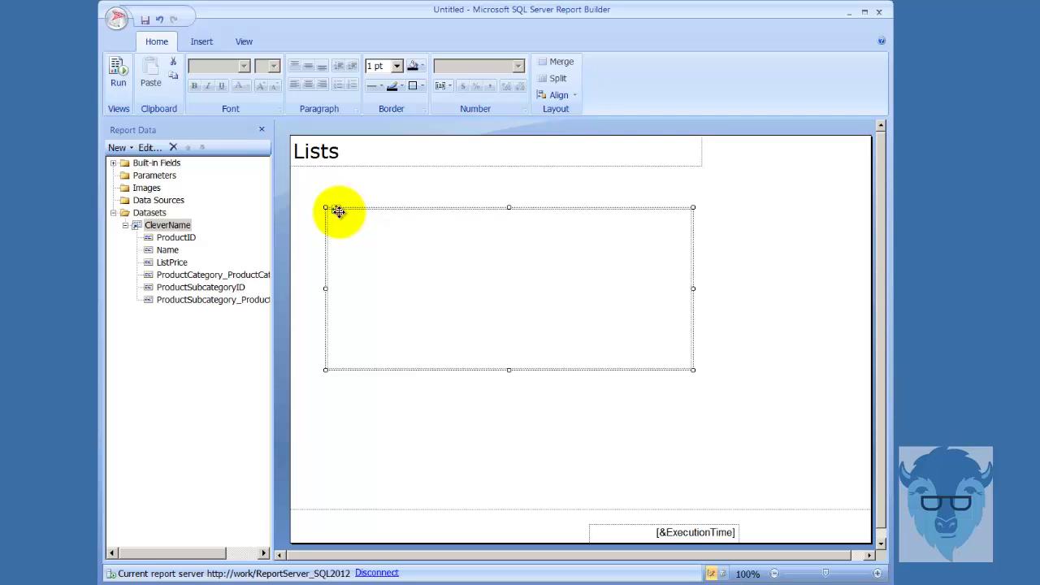
pyautogui.moveTo(338, 212); pyautogui.dragTo(348, 227)
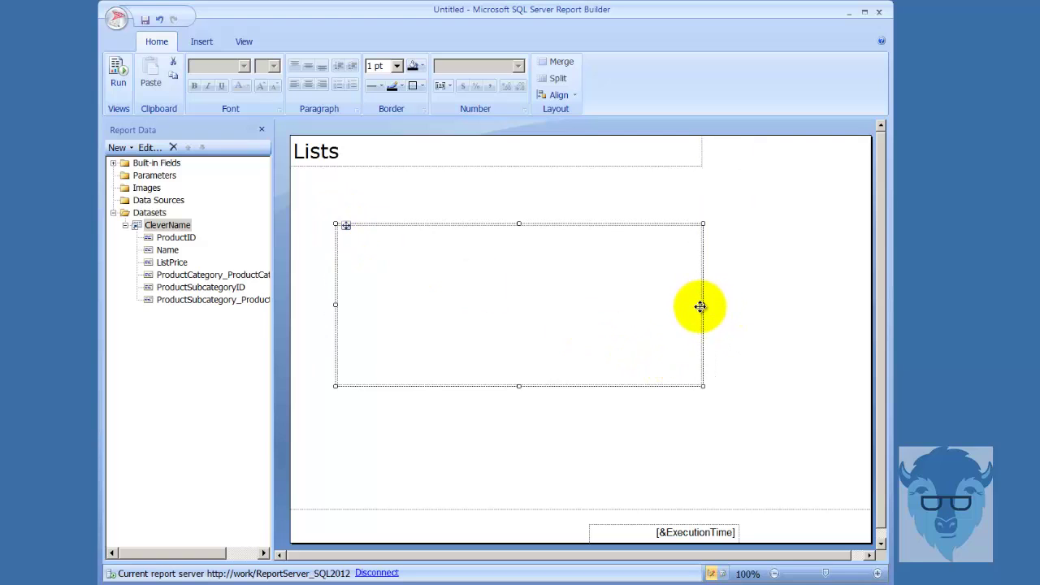
pyautogui.moveTo(702, 304); pyautogui.dragTo(519, 299)
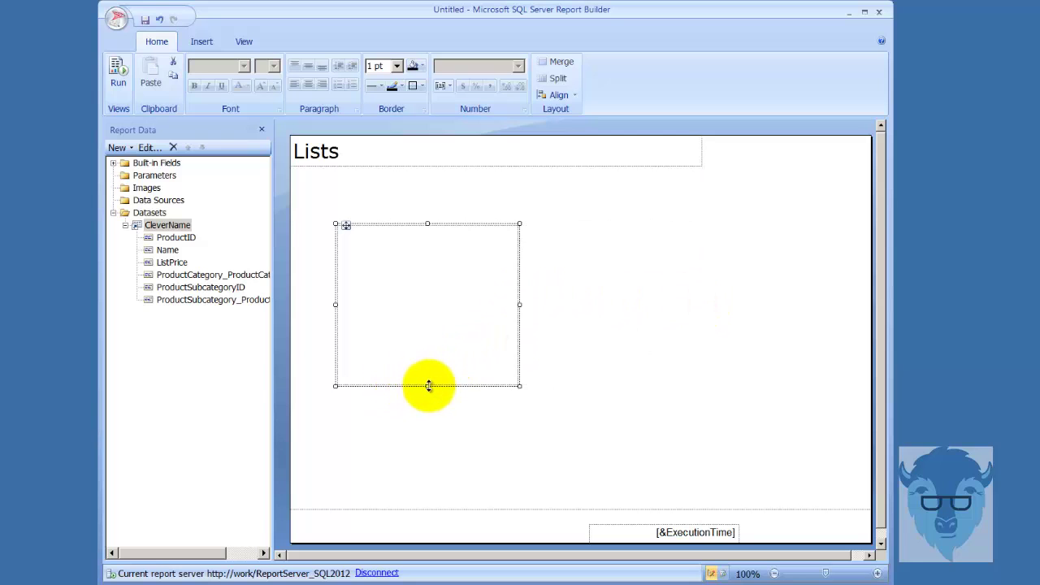
pyautogui.moveTo(428, 385); pyautogui.dragTo(429, 331)
# - Place the Name field in the list and move its textbox to the top left
pyautogui.click(689, 320)
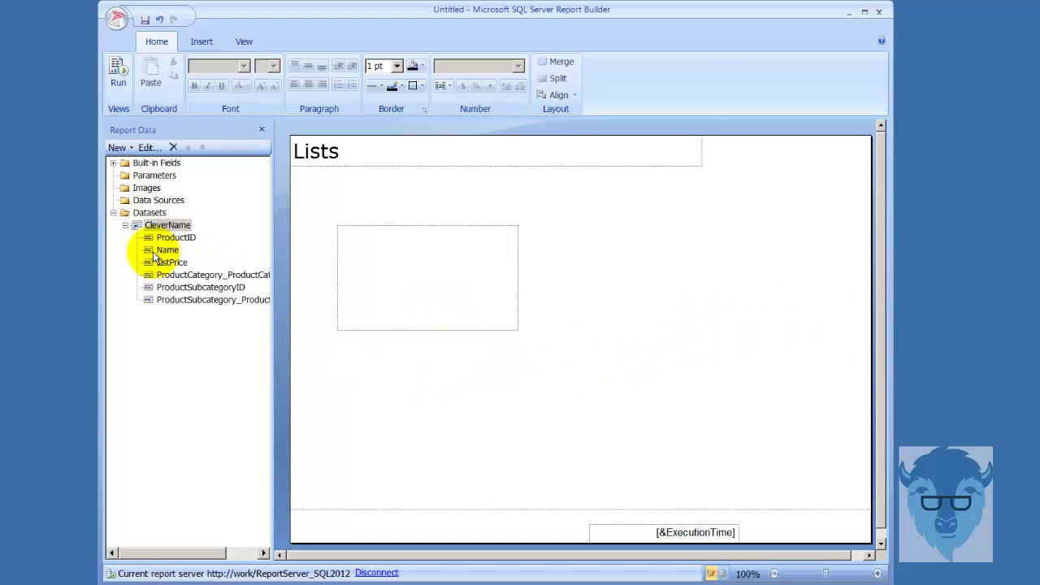
pyautogui.moveTo(167, 225); pyautogui.dragTo(356, 257)
pyautogui.click(410, 271)
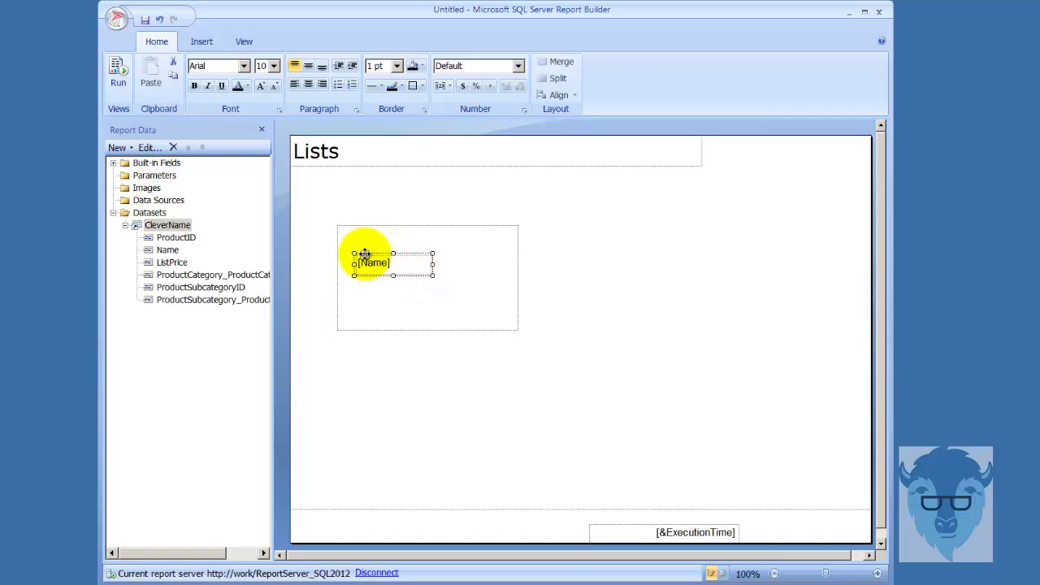
pyautogui.moveTo(365, 254); pyautogui.dragTo(347, 244)
pyautogui.click(432, 303)
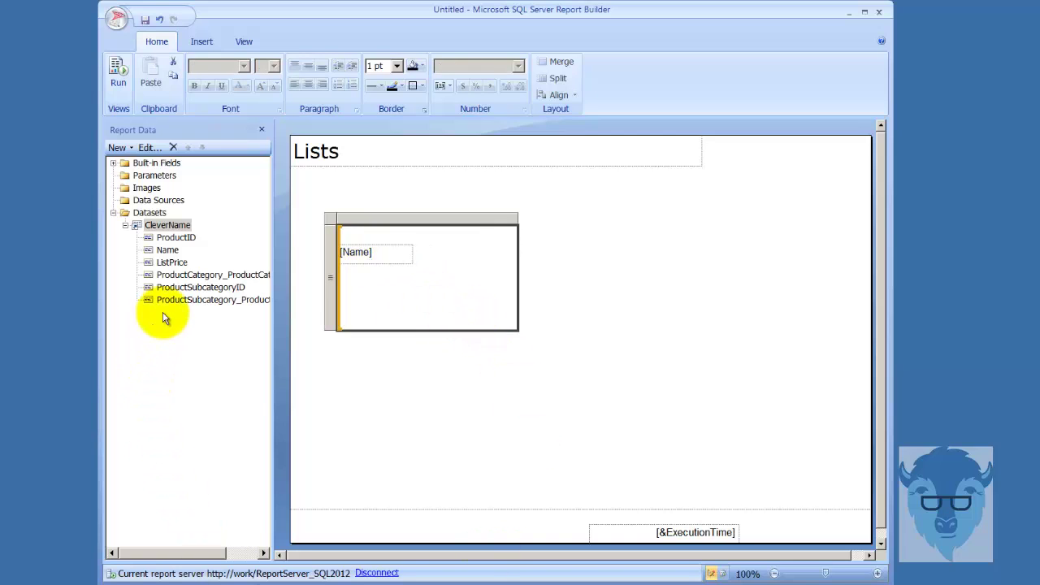
# - Place the ListPrice field at the list's lower right
pyautogui.click(152, 263)
pyautogui.moveTo(152, 263); pyautogui.dragTo(369, 287)
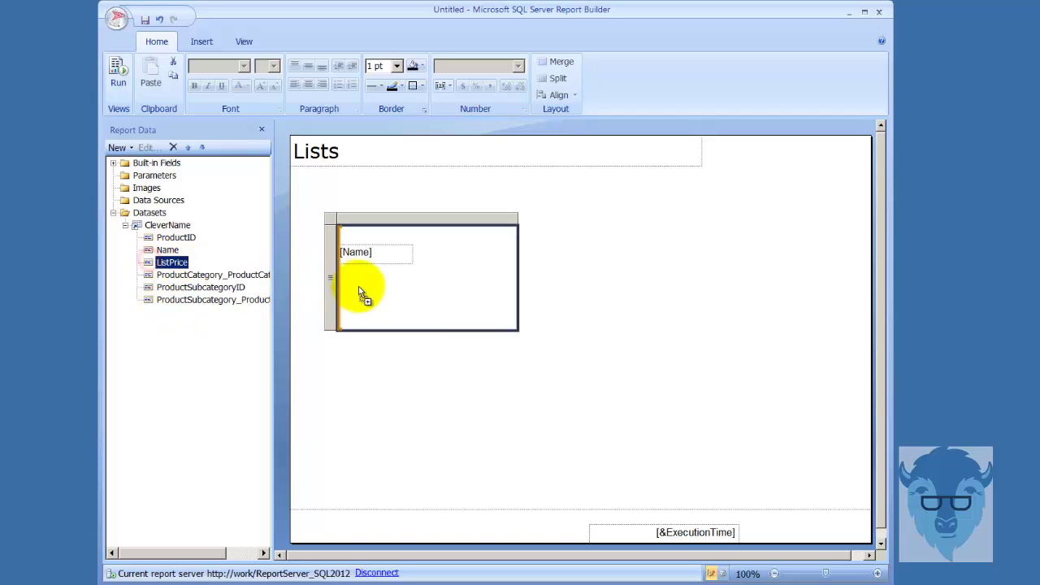
pyautogui.moveTo(453, 291); pyautogui.dragTo(452, 291)
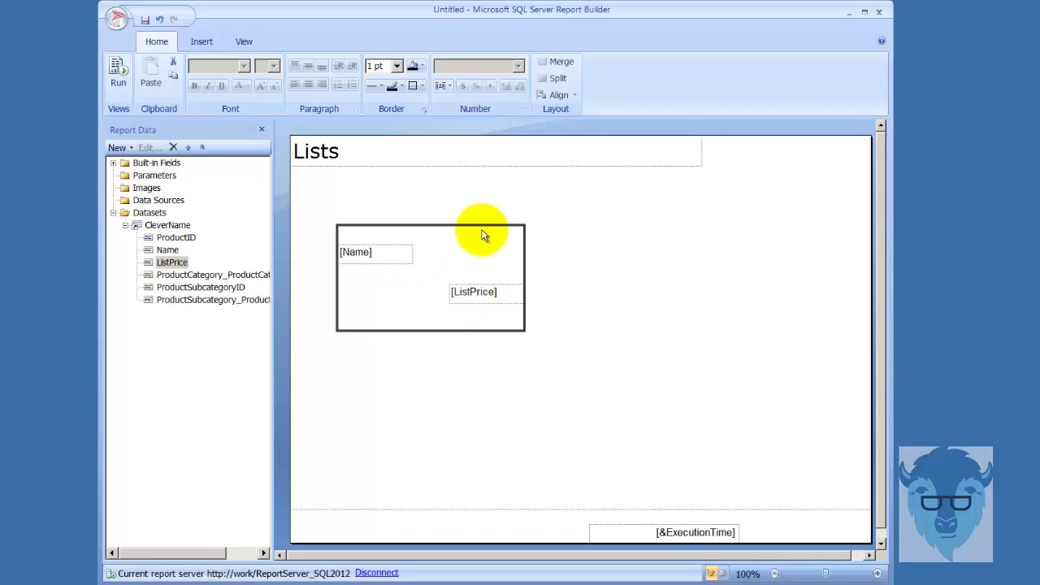
pyautogui.click(382, 297)
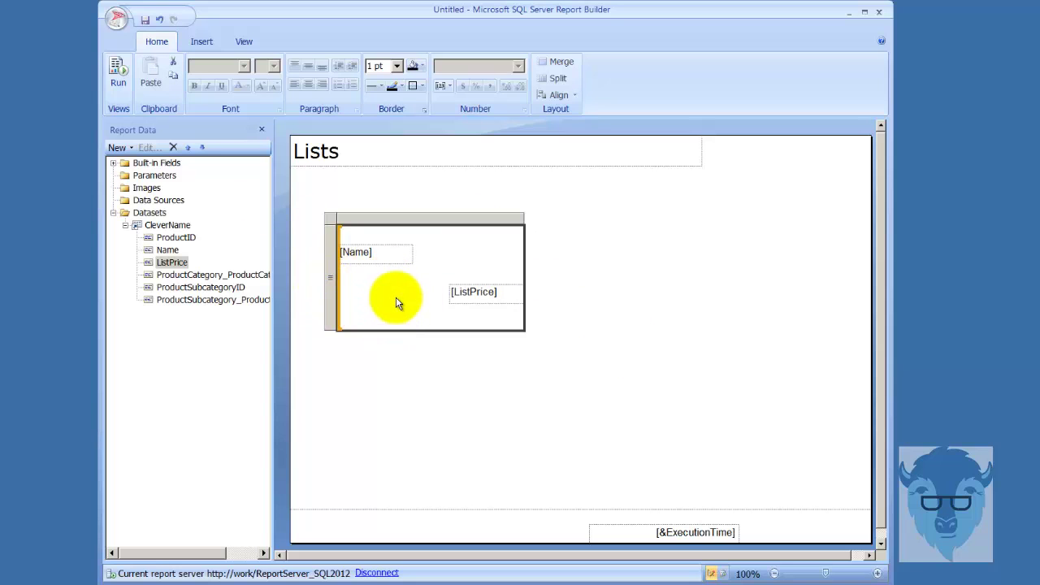
pyautogui.click(622, 253)
pyautogui.click(115, 70)
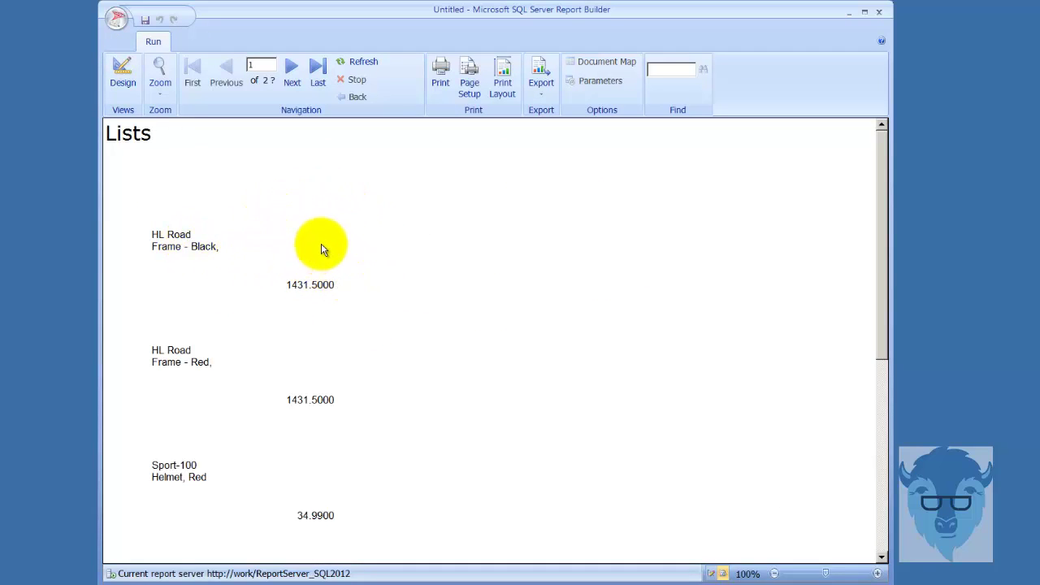
pyautogui.click(120, 79)
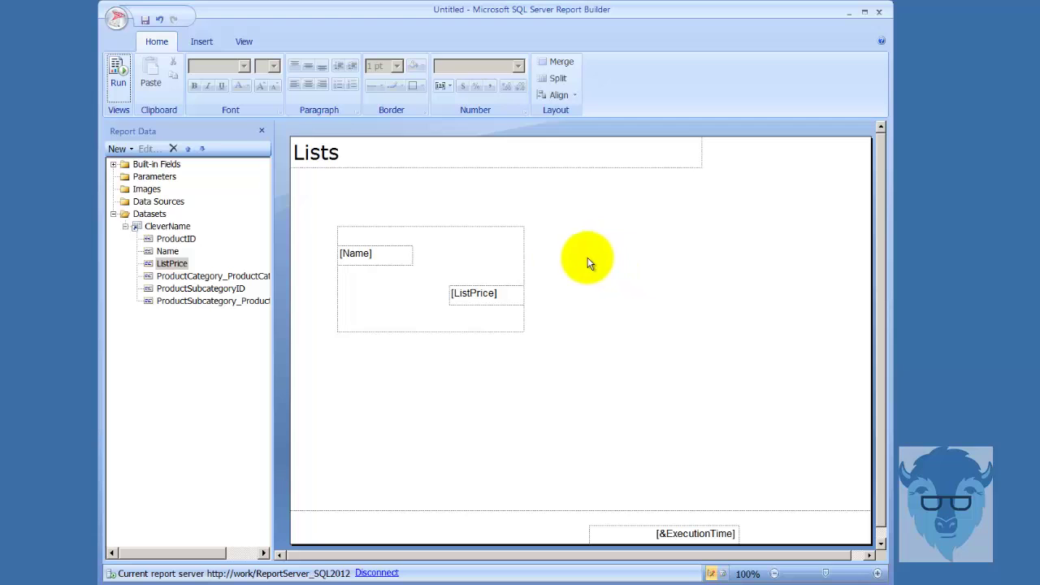
# - Insert a line in the list running from [Name] to [ListPrice]
pyautogui.click(456, 253)
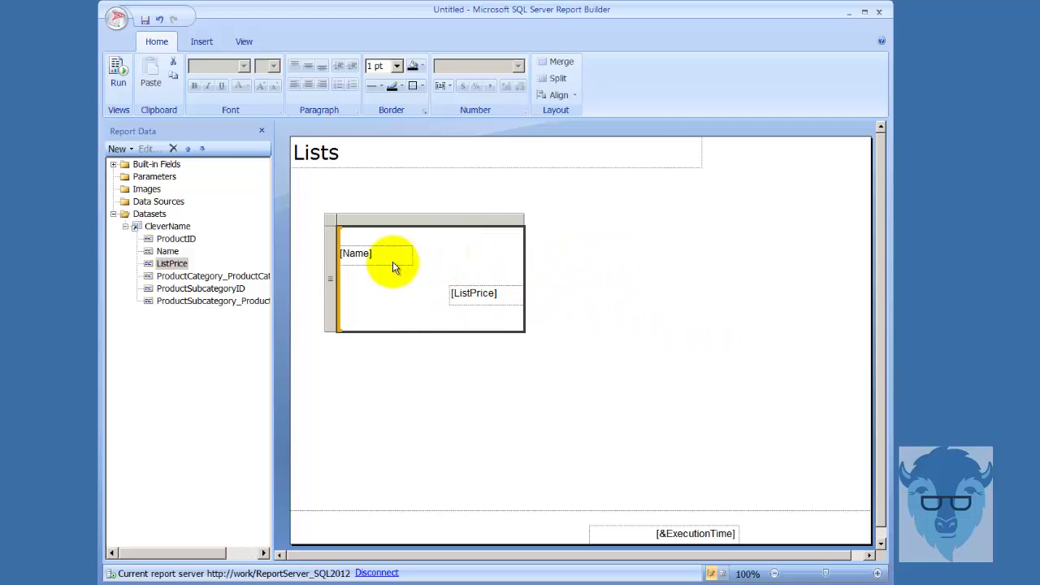
pyautogui.rightClick(436, 257)
pyautogui.moveTo(487, 317)
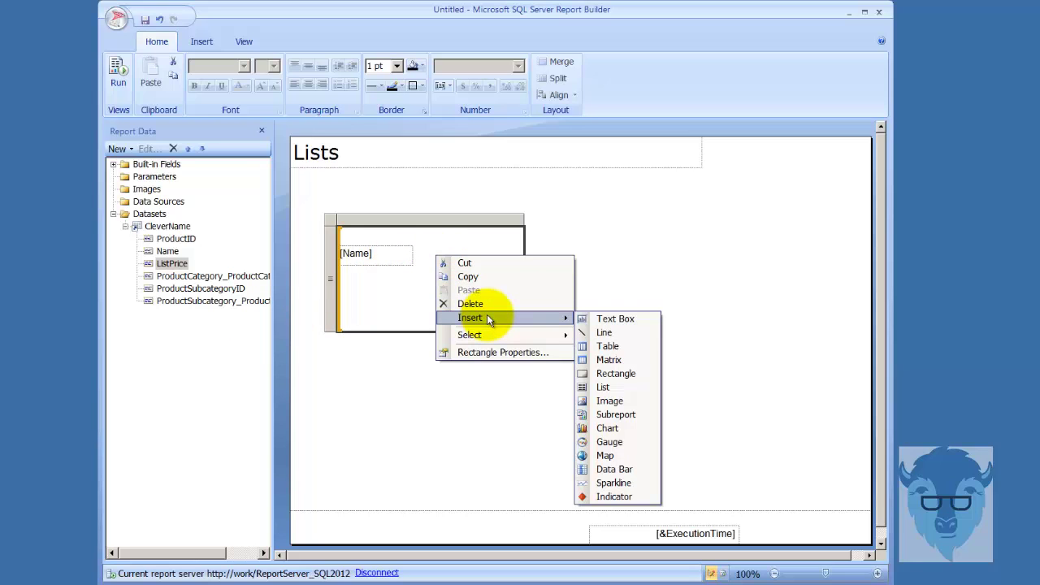
pyautogui.click(611, 334)
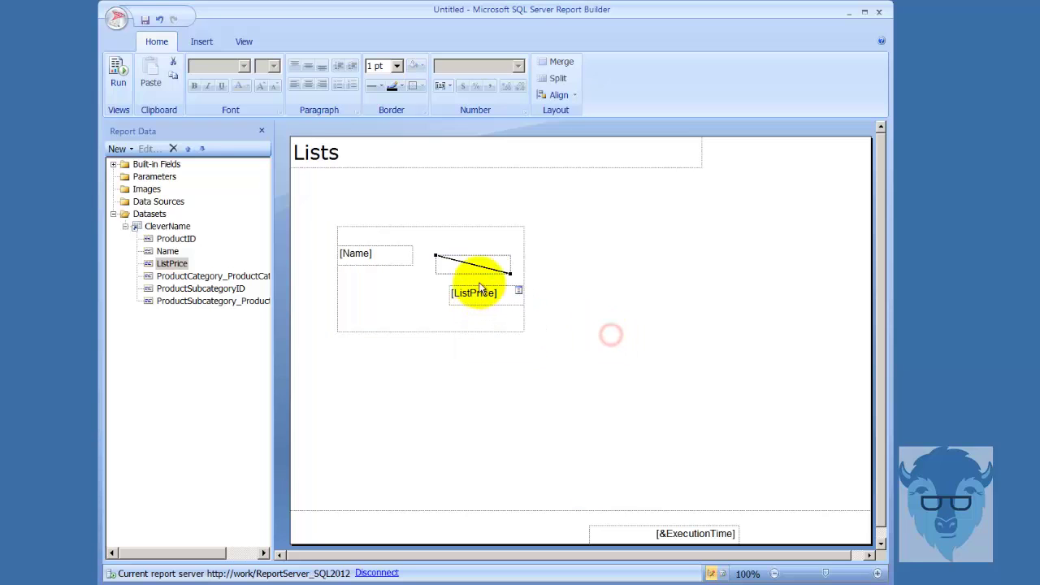
pyautogui.moveTo(474, 265); pyautogui.dragTo(410, 278)
# - Run a preview of the report, then return to design view
pyautogui.click(622, 276)
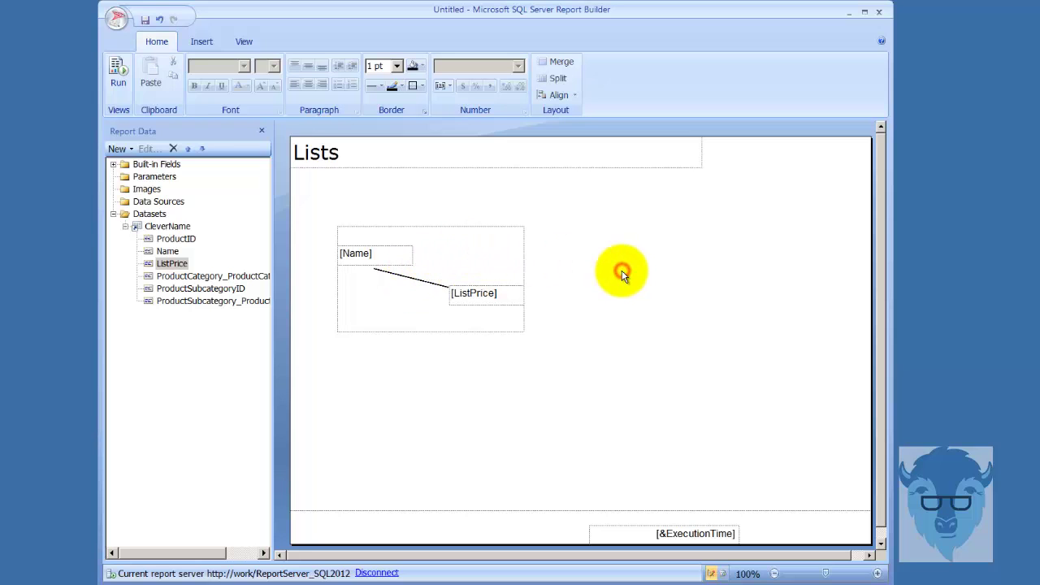
pyautogui.click(119, 85)
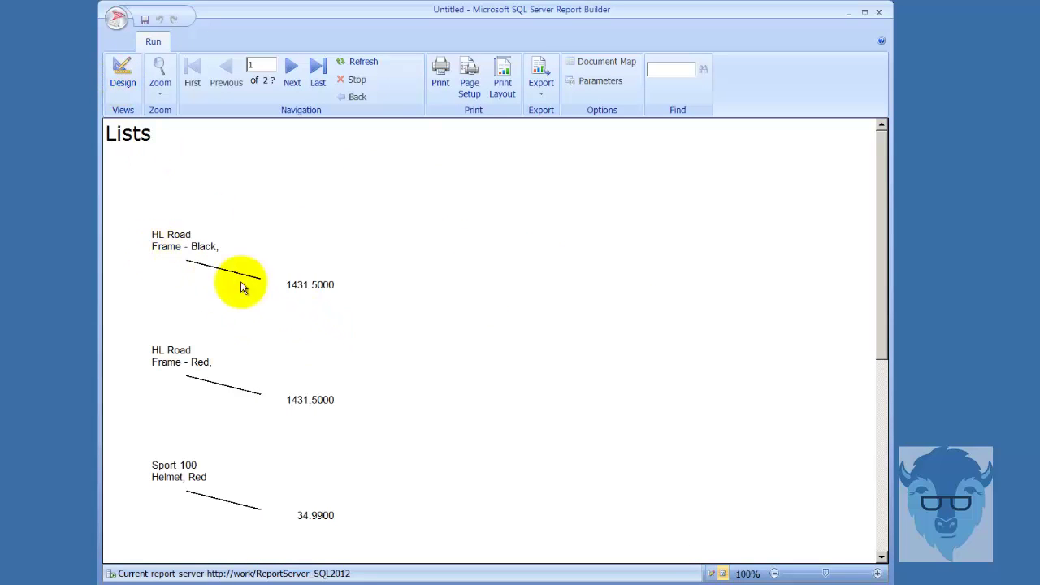
pyautogui.click(120, 72)
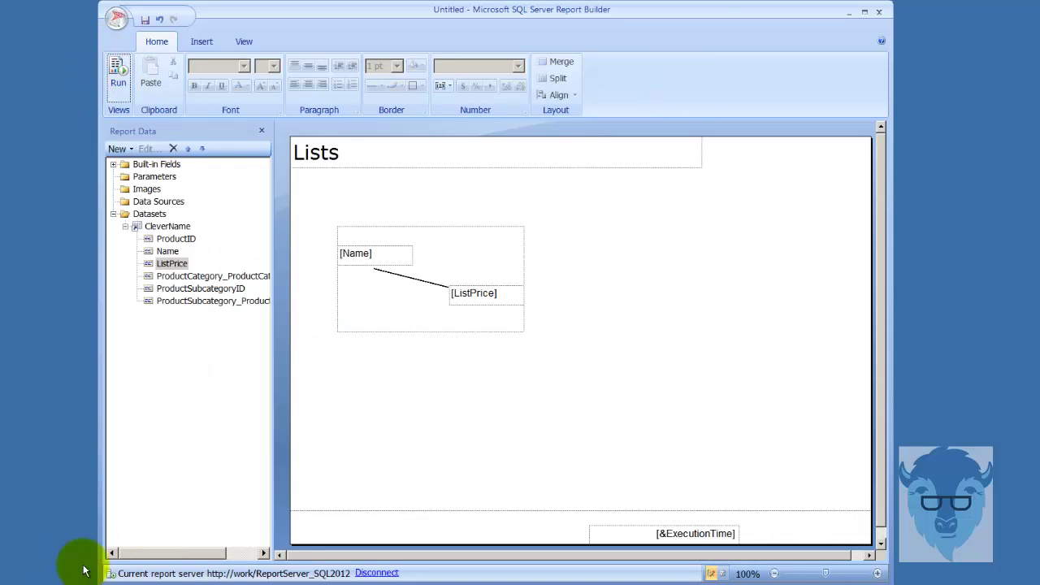
# - Paste a copy of the list to the right of the original and delete the copy's line
pyautogui.click(476, 251)
pyautogui.click(549, 364)
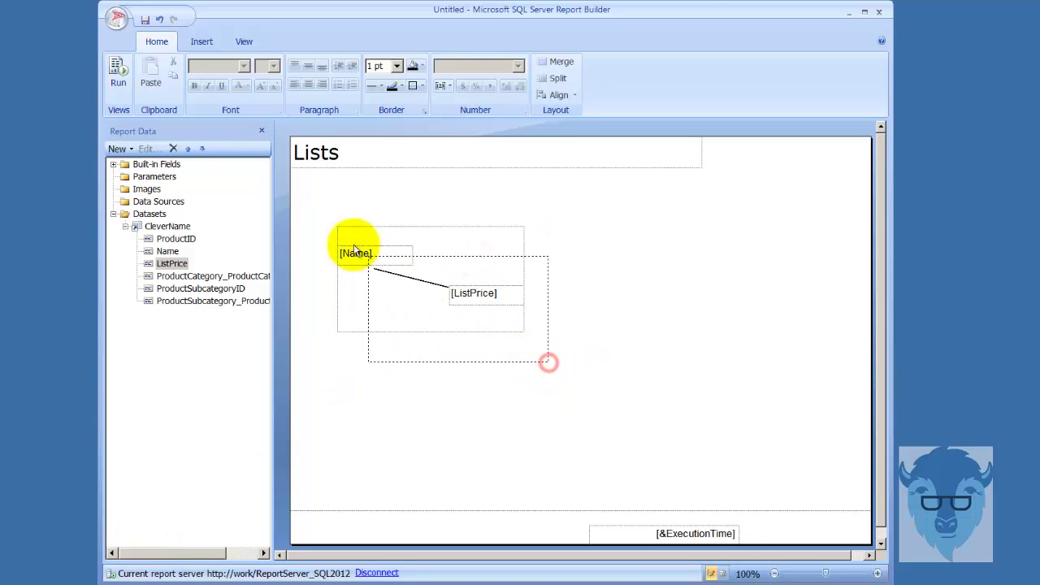
pyautogui.click(396, 256)
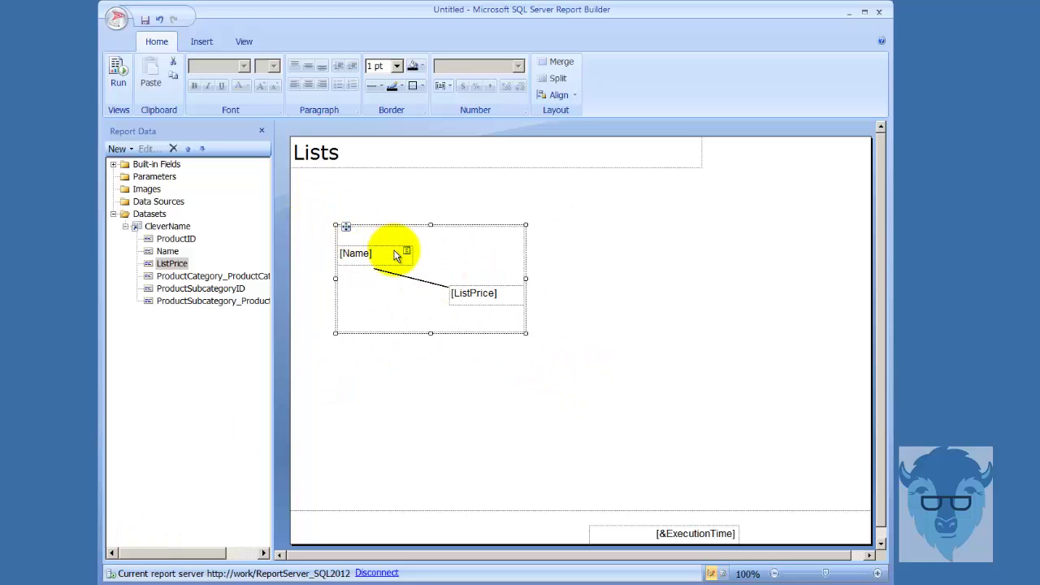
pyautogui.click(683, 277)
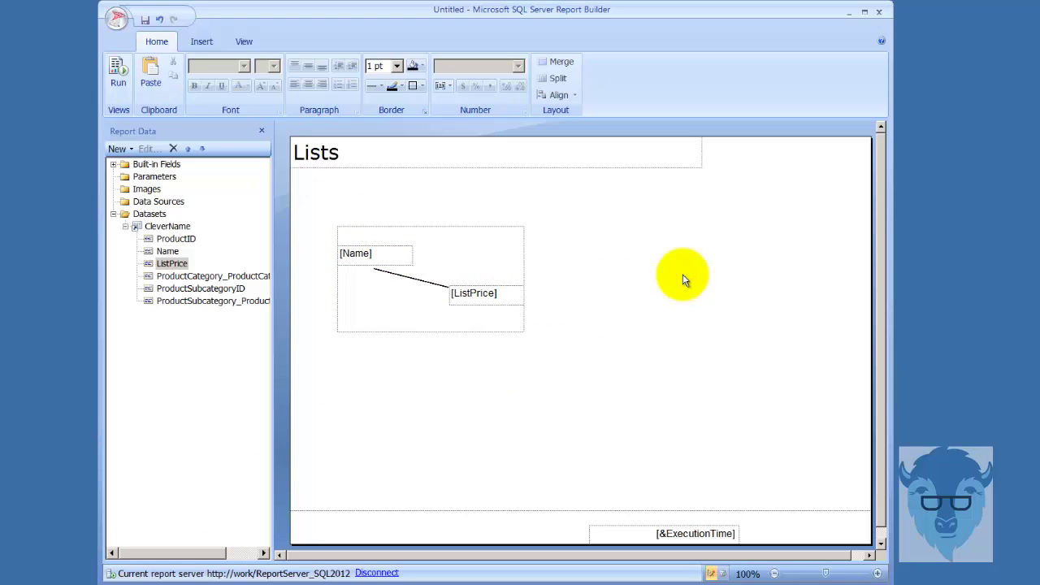
pyautogui.hotkey('ctrl', 'v')
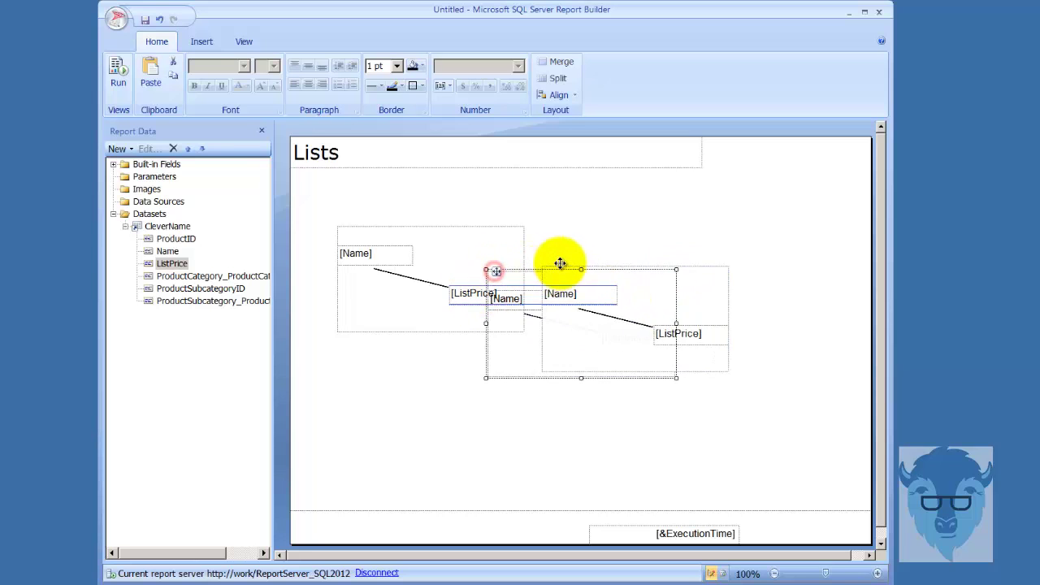
pyautogui.moveTo(565, 260); pyautogui.dragTo(596, 229)
pyautogui.click(668, 424)
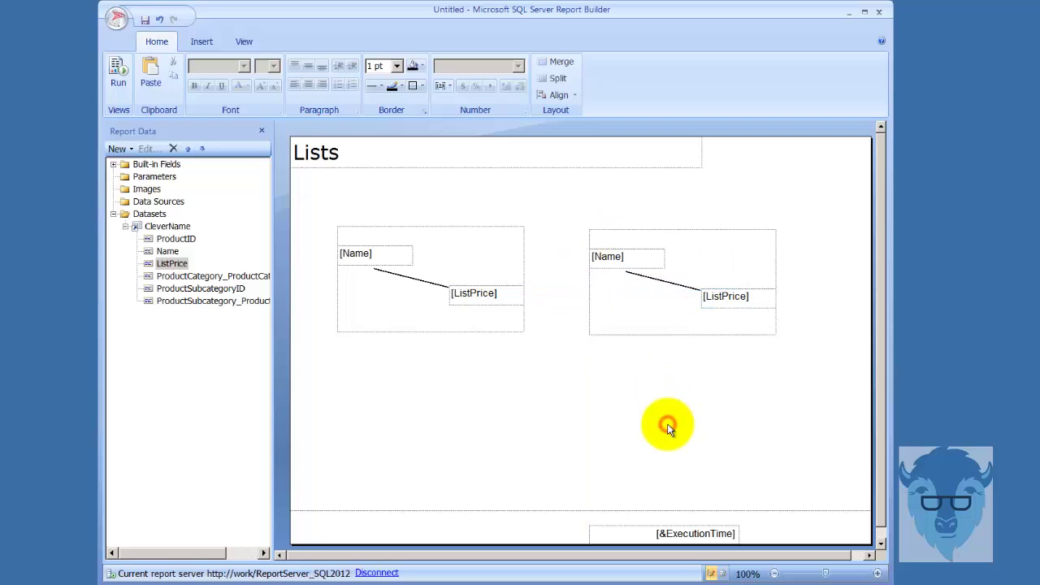
pyautogui.click(651, 277)
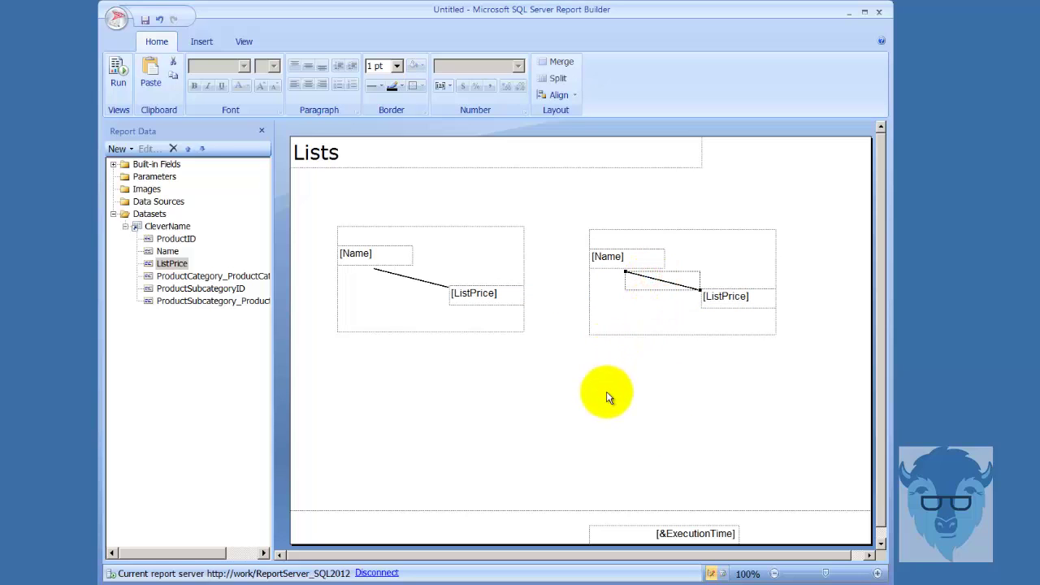
pyautogui.press('Delete')
# - Set Rectangle2's BackgroundColor to Yellow in the Properties pane, then close the pane
pyautogui.click(626, 307)
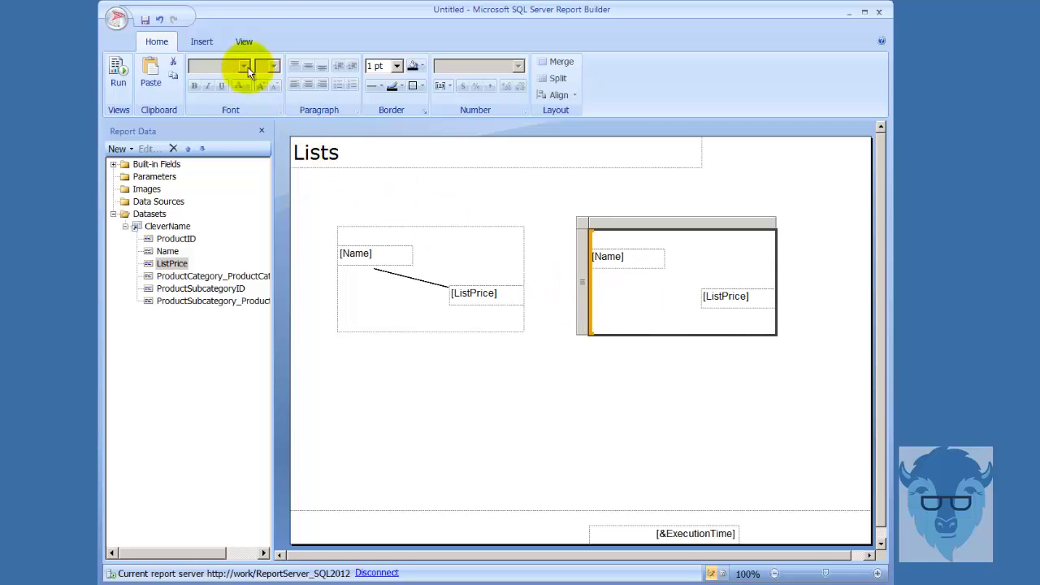
pyautogui.click(245, 42)
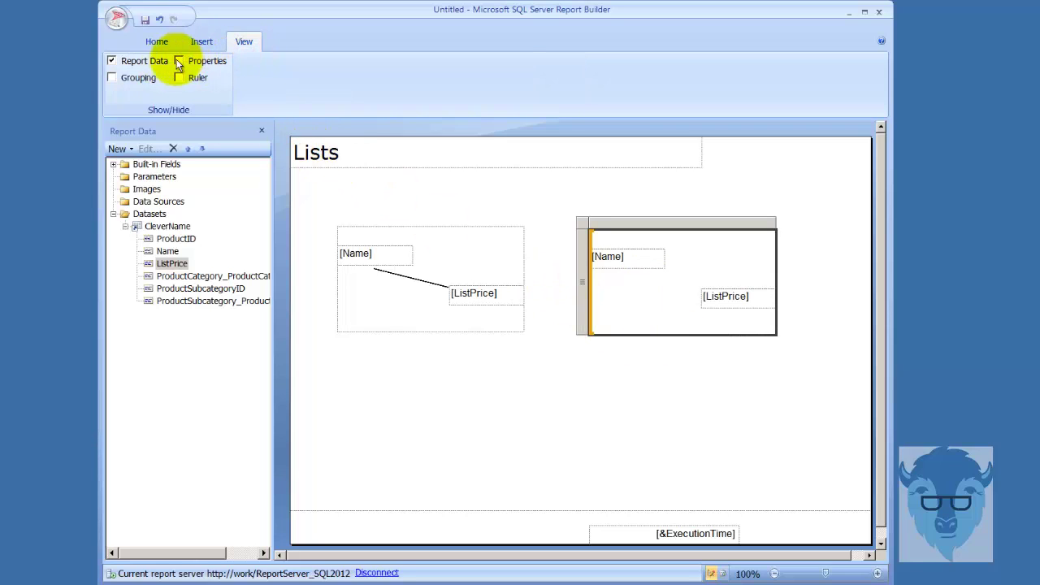
pyautogui.click(182, 61)
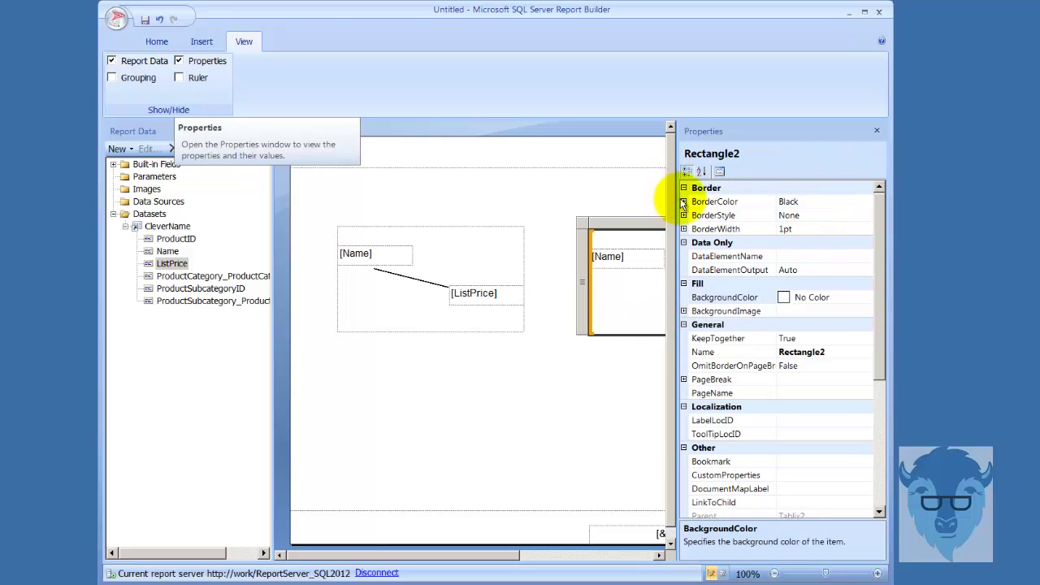
pyautogui.click(610, 294)
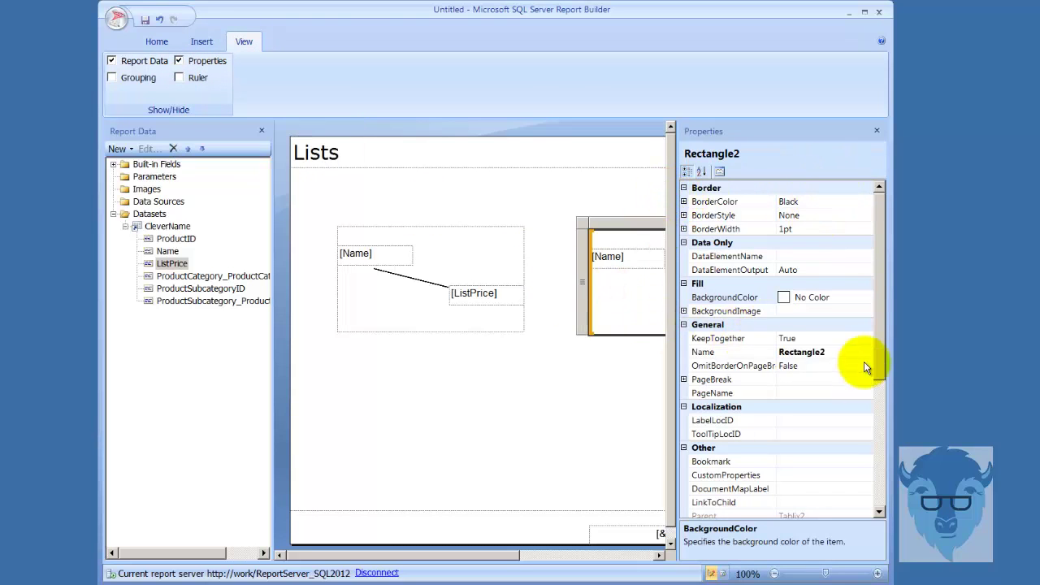
pyautogui.click(787, 297)
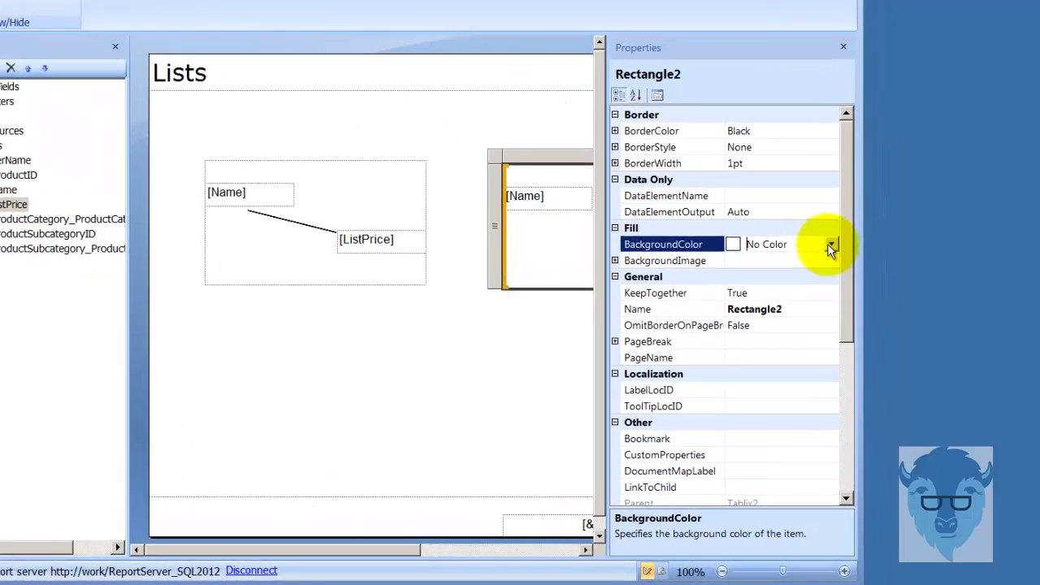
pyautogui.click(860, 289)
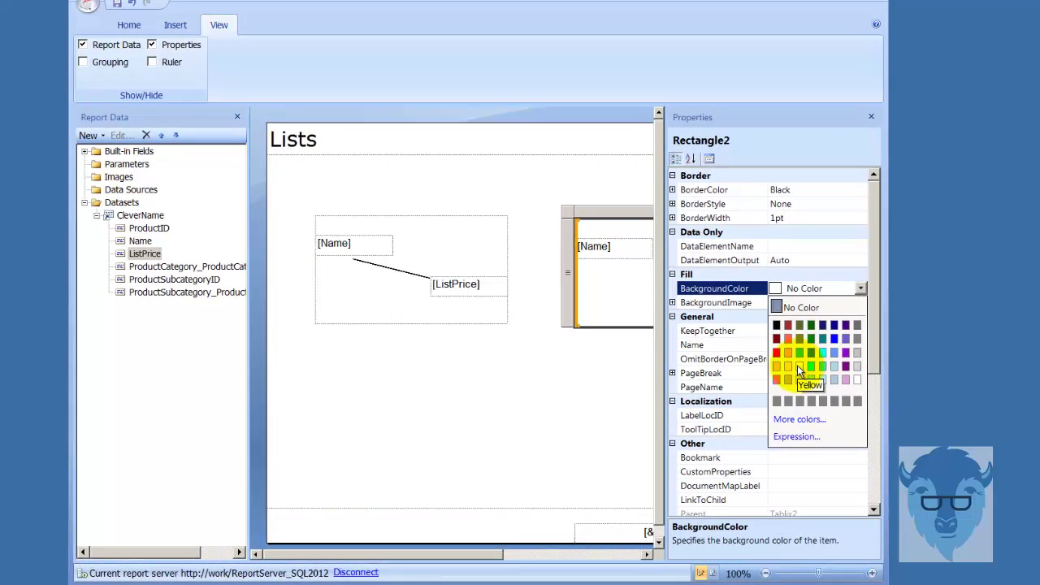
pyautogui.click(730, 307)
pyautogui.click(593, 408)
pyautogui.click(637, 290)
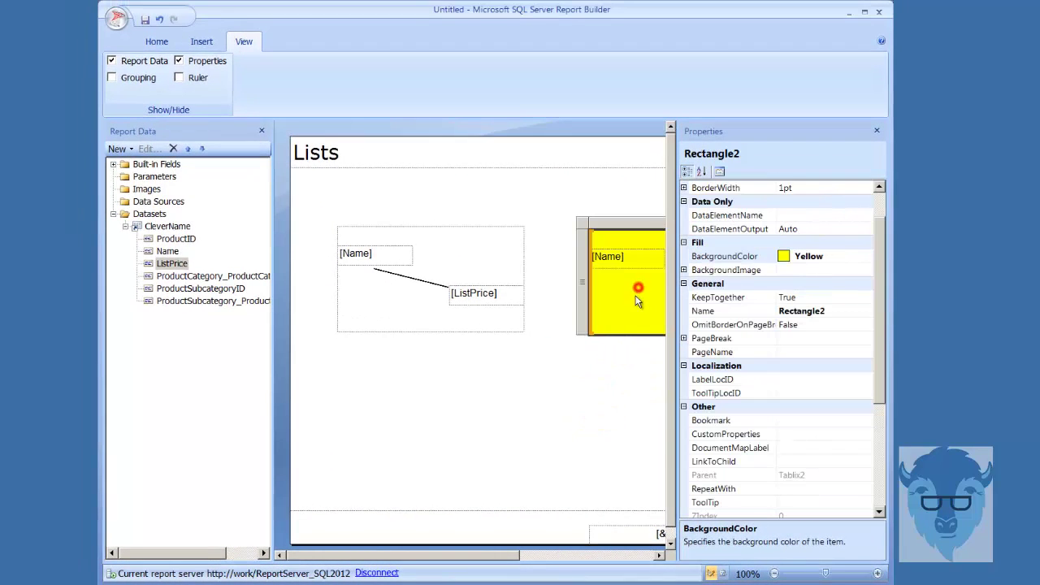
pyautogui.click(877, 130)
# - Inspect the context menus of the yellow list's row and the original list's rectangle
pyautogui.click(688, 451)
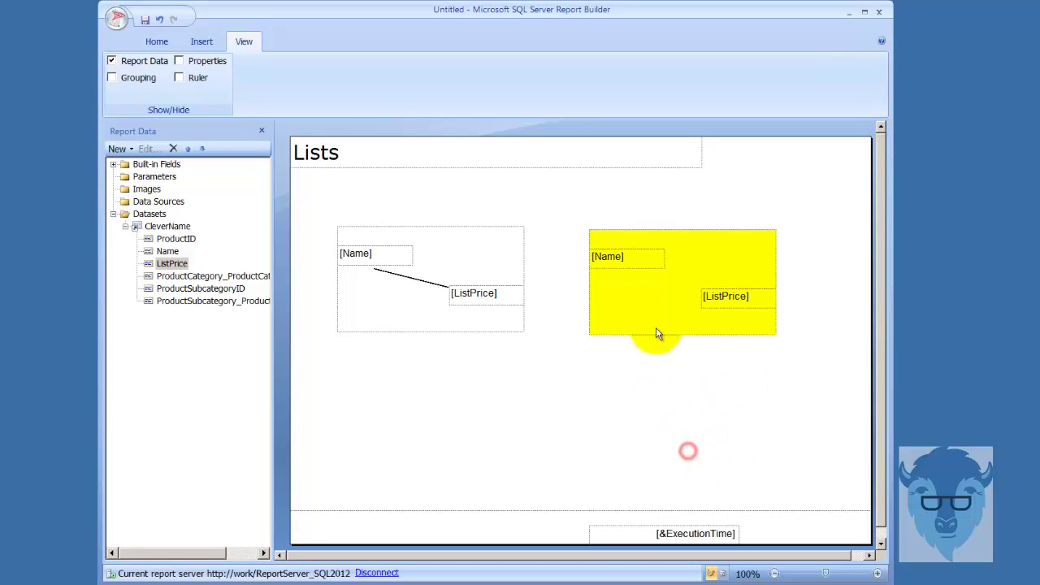
pyautogui.click(640, 299)
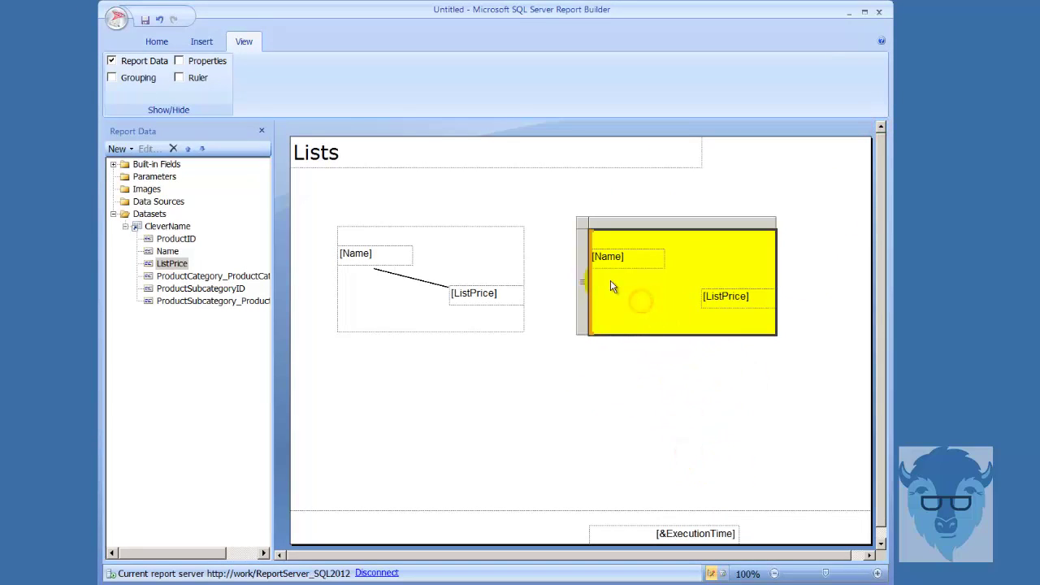
pyautogui.rightClick(584, 283)
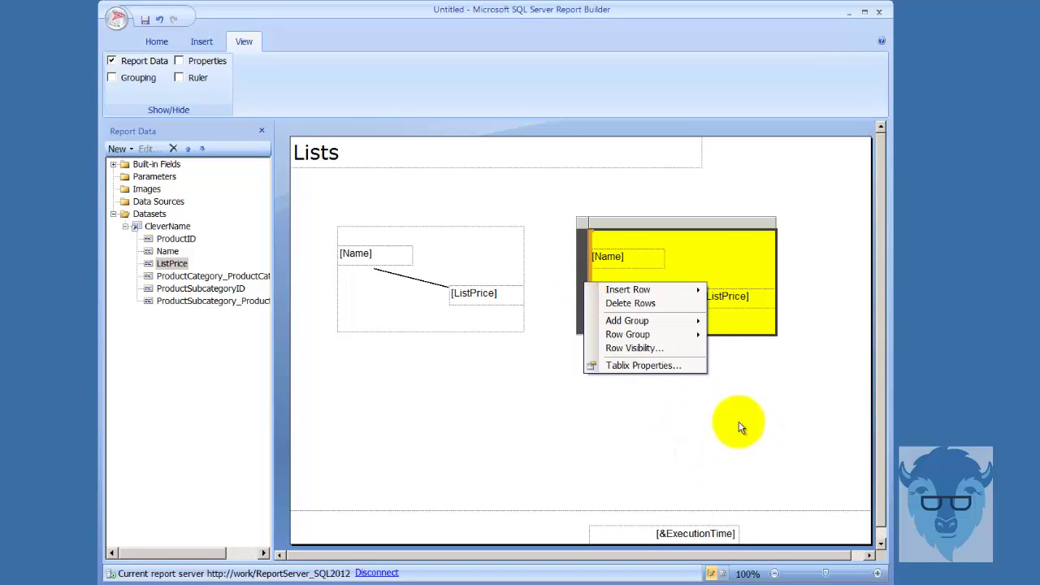
pyautogui.click(740, 424)
pyautogui.rightClick(414, 297)
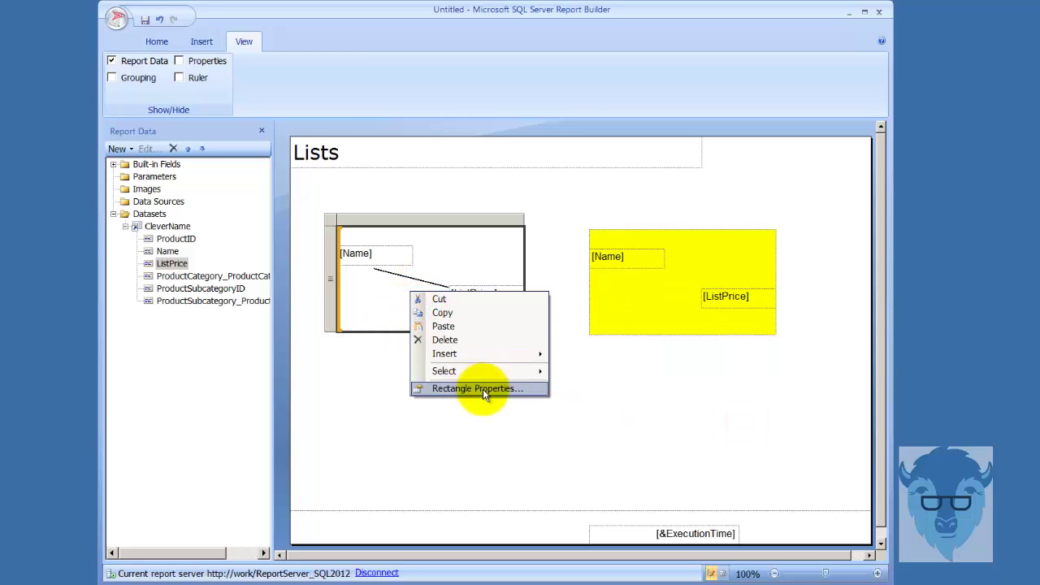
pyautogui.click(717, 478)
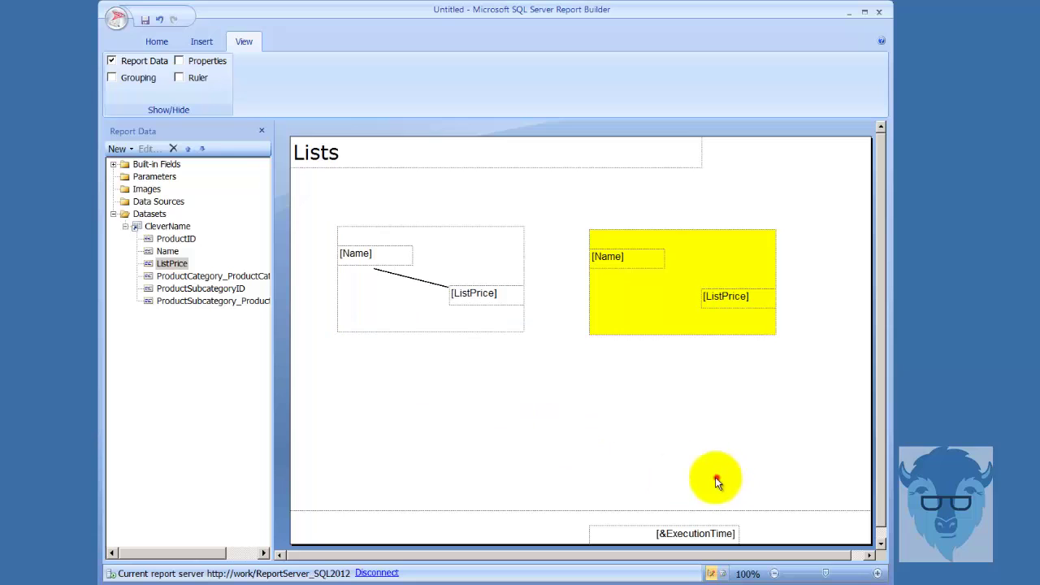
pyautogui.click(639, 294)
pyautogui.rightClick(582, 308)
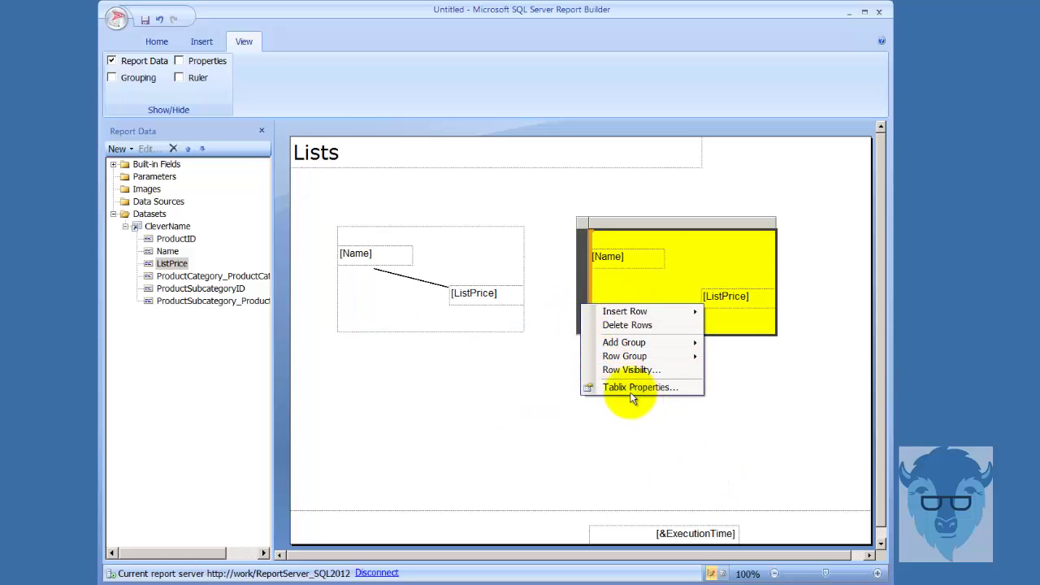
pyautogui.click(822, 476)
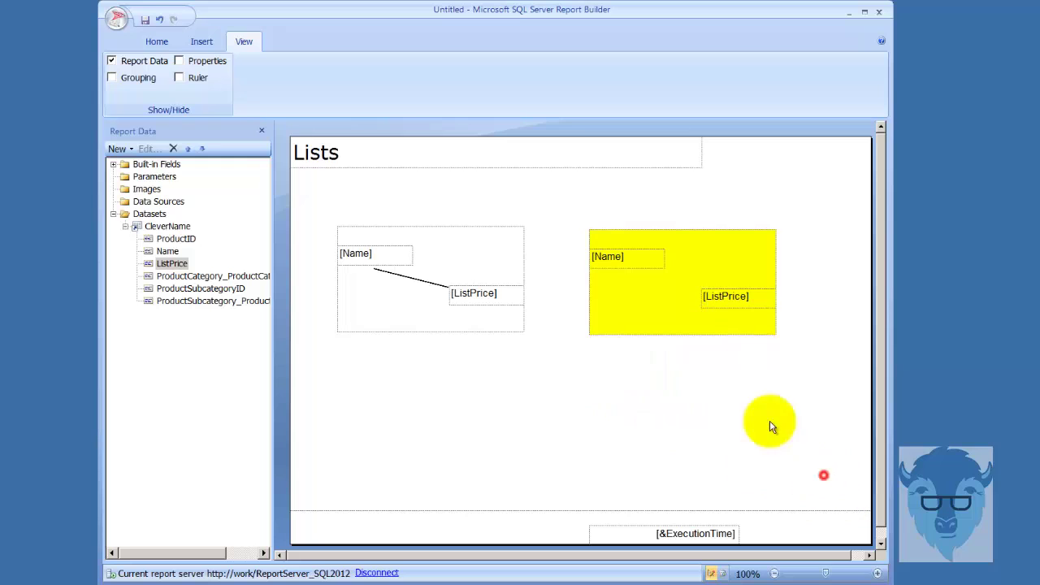
pyautogui.click(604, 294)
pyautogui.rightClick(577, 299)
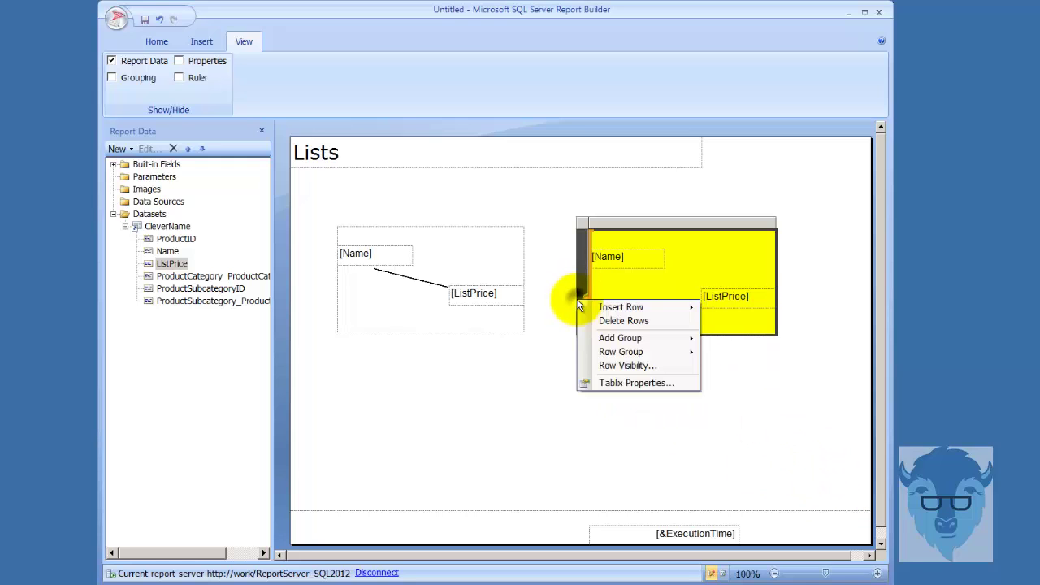
pyautogui.moveTo(641, 342)
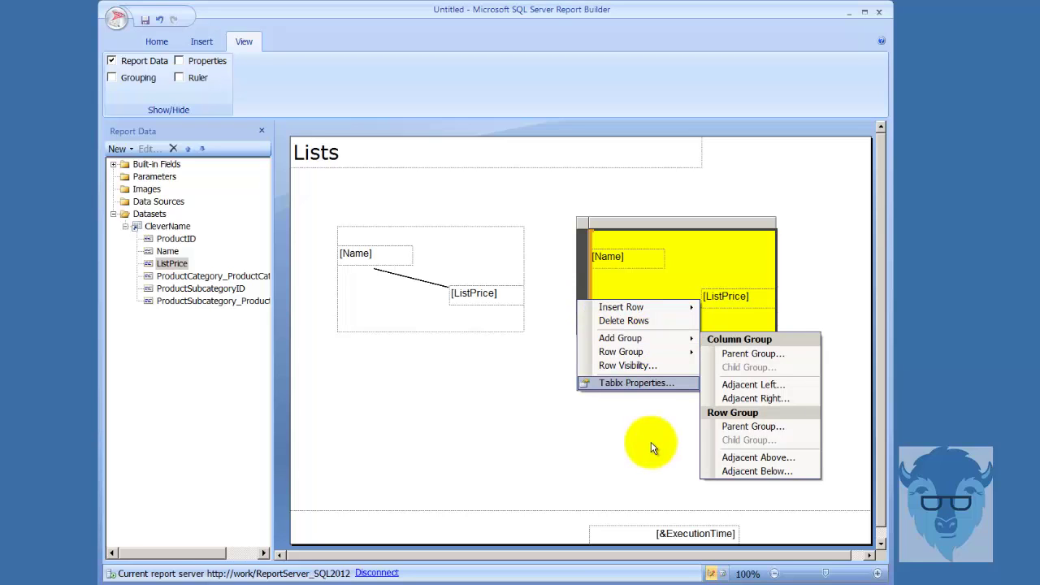
# - Try inserting a Sparkline into the yellow list's rectangle and dismiss the Unsupported Action error
pyautogui.click(654, 287)
pyautogui.rightClick(653, 283)
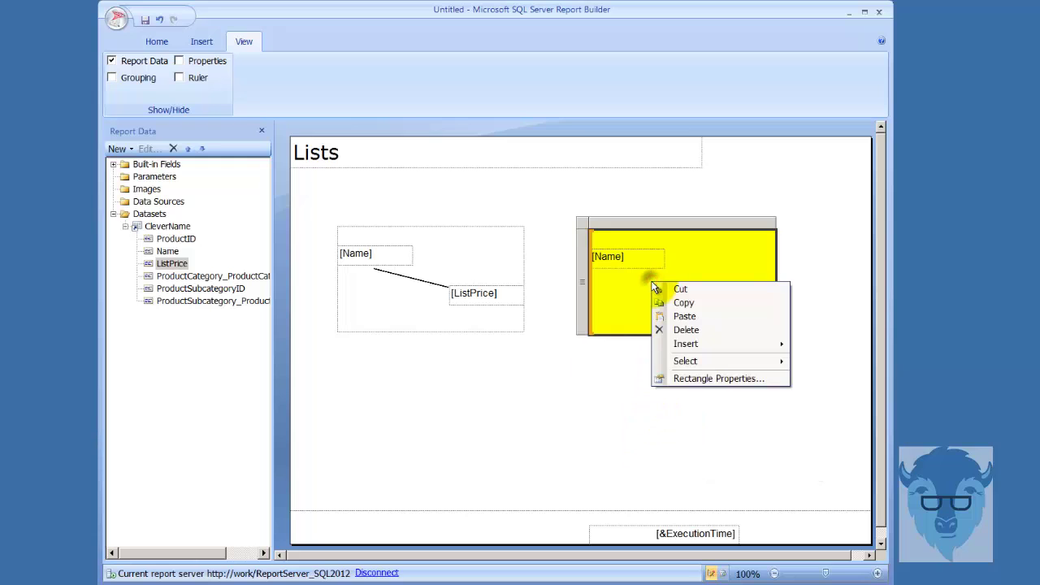
pyautogui.moveTo(742, 346)
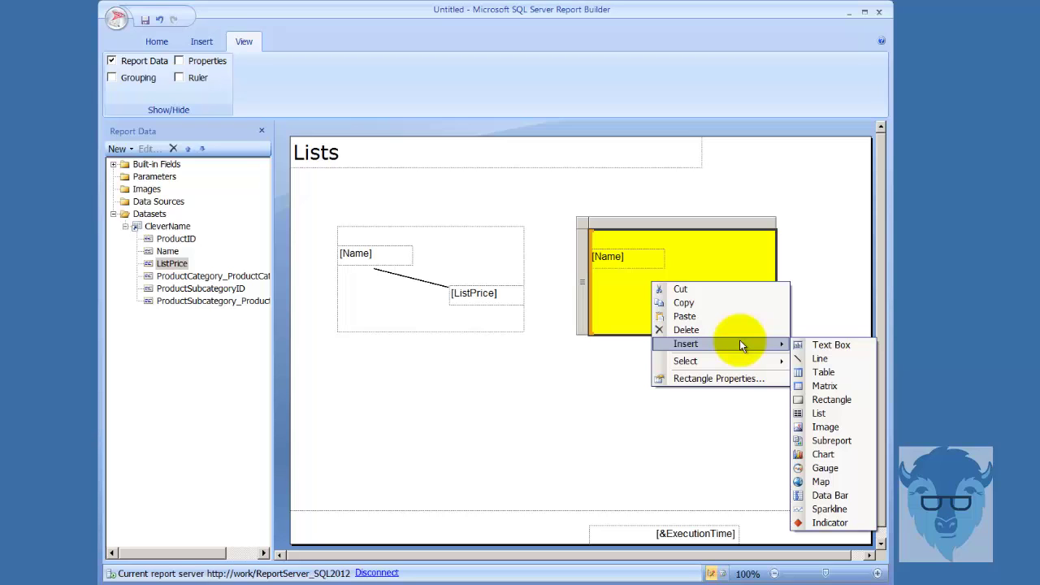
pyautogui.click(817, 509)
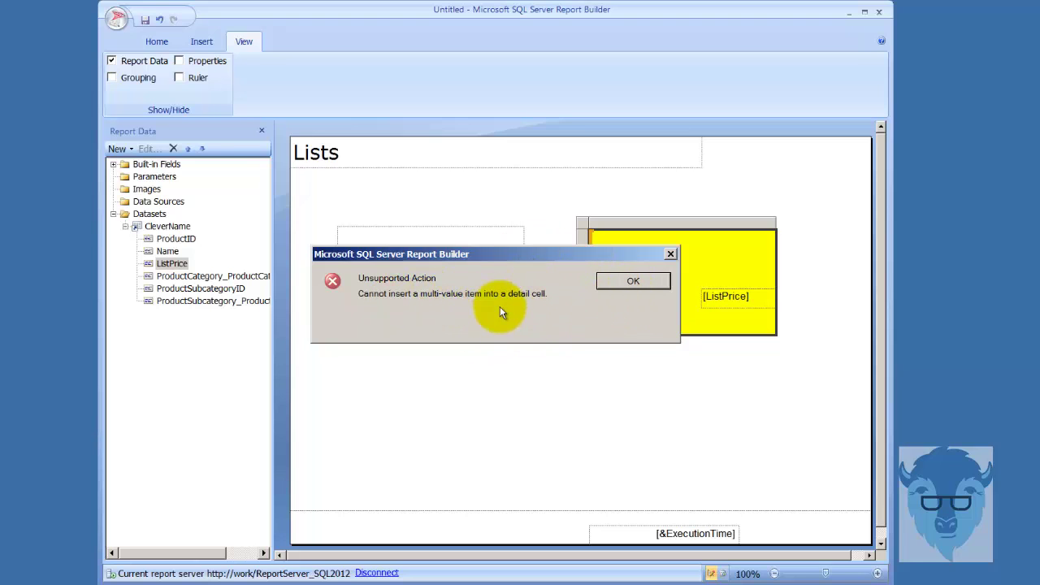
pyautogui.click(614, 283)
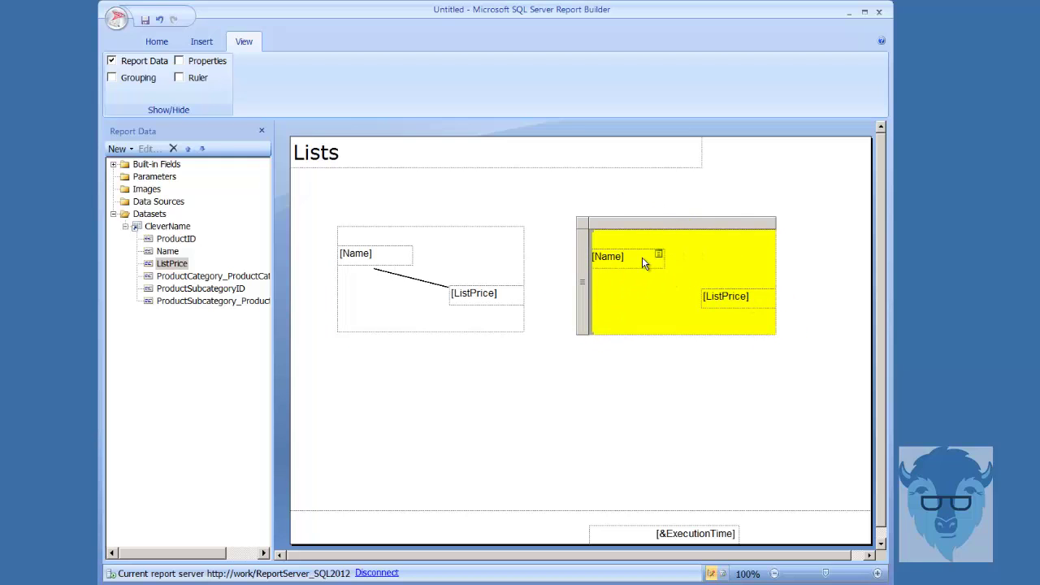
# - Insert a new row below, inside the yellow list's group
pyautogui.click(693, 226)
pyautogui.rightClick(582, 280)
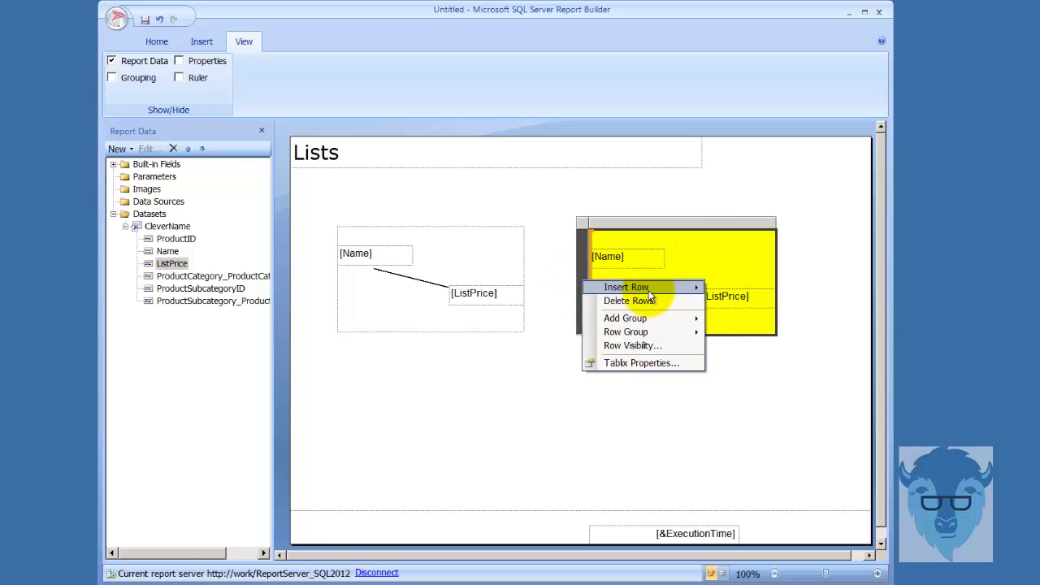
pyautogui.moveTo(649, 295)
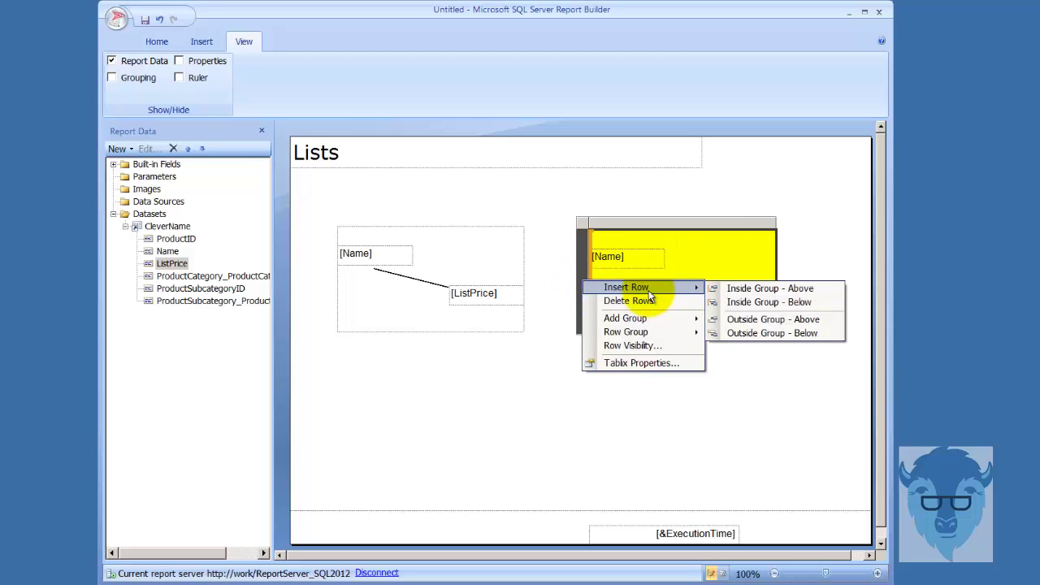
pyautogui.click(755, 301)
# - Add a parent column group grouped by [ListPrice], with a group header
pyautogui.click(579, 342)
pyautogui.rightClick(579, 345)
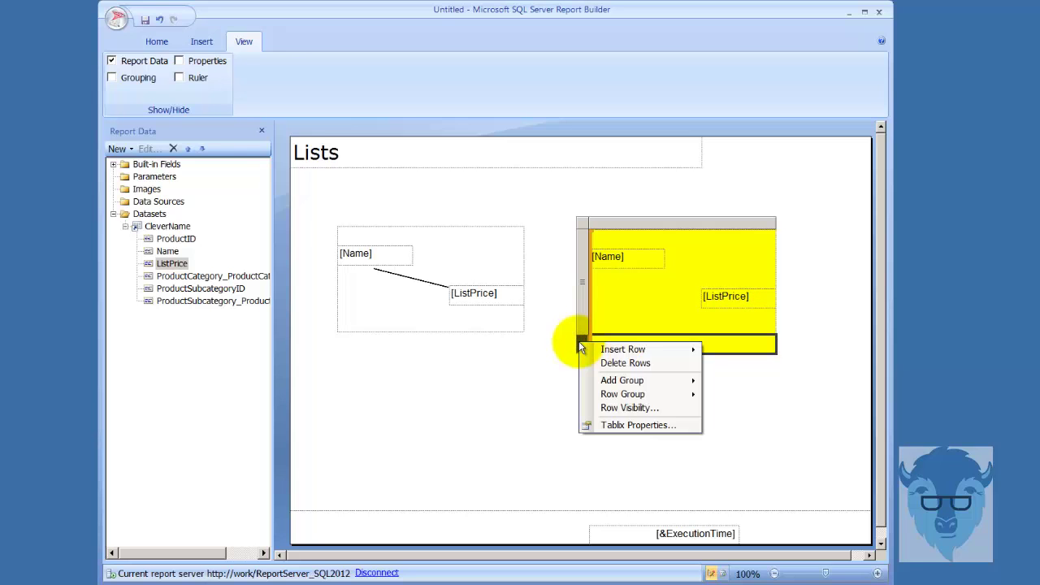
pyautogui.moveTo(655, 382)
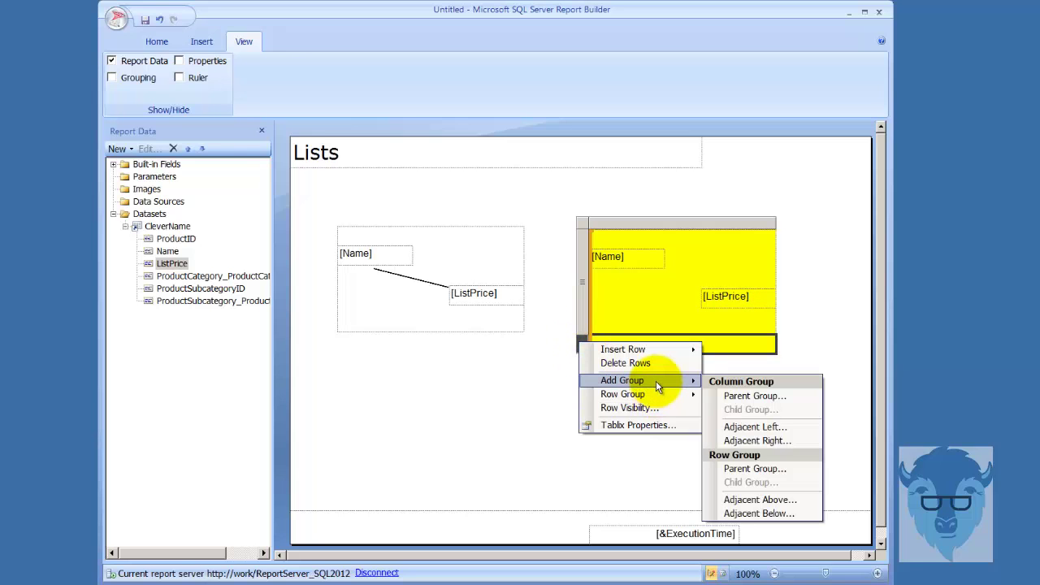
pyautogui.click(735, 396)
pyautogui.click(634, 247)
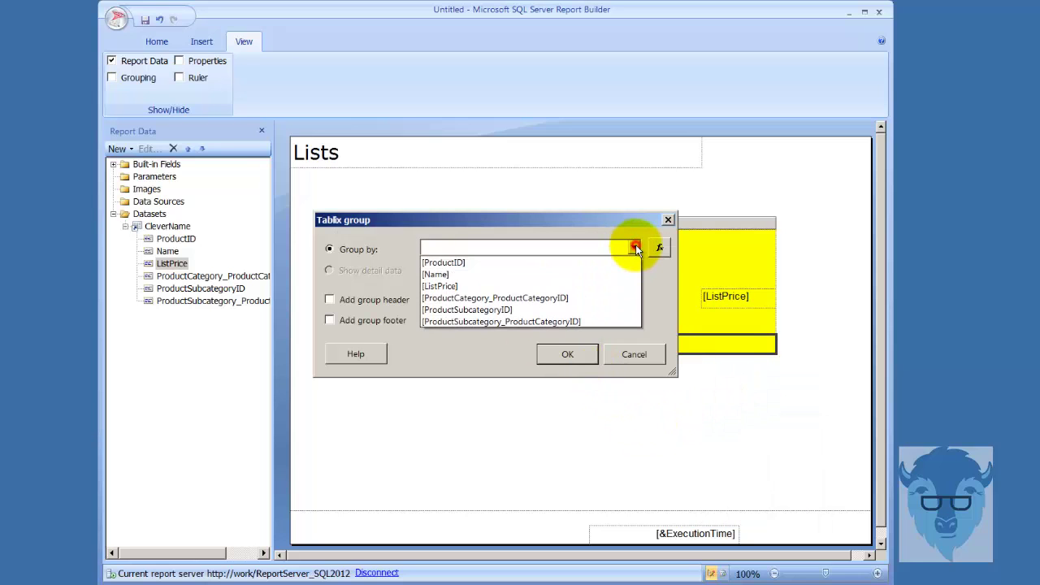
pyautogui.click(608, 286)
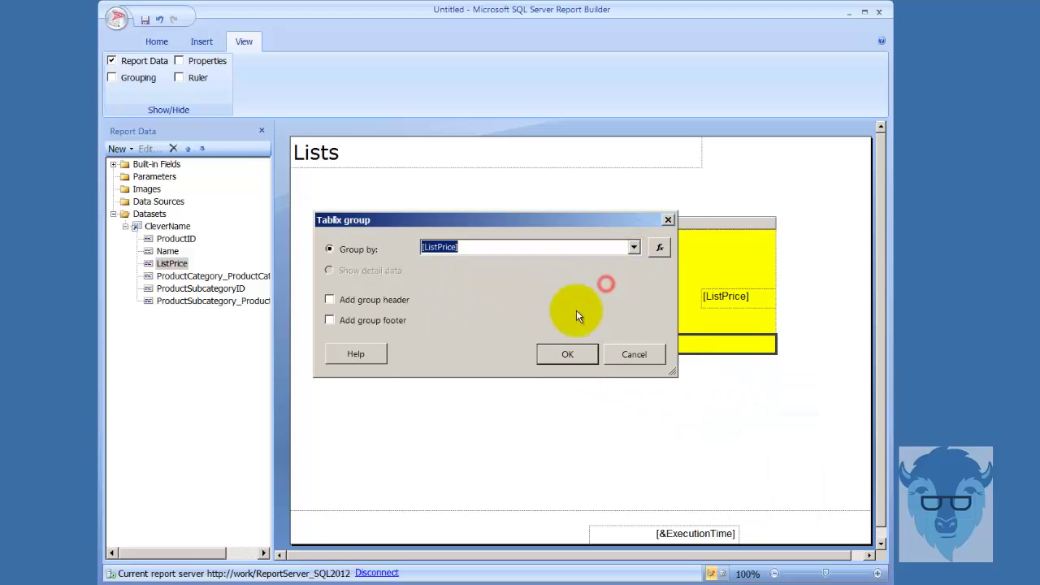
pyautogui.click(346, 299)
pyautogui.click(561, 356)
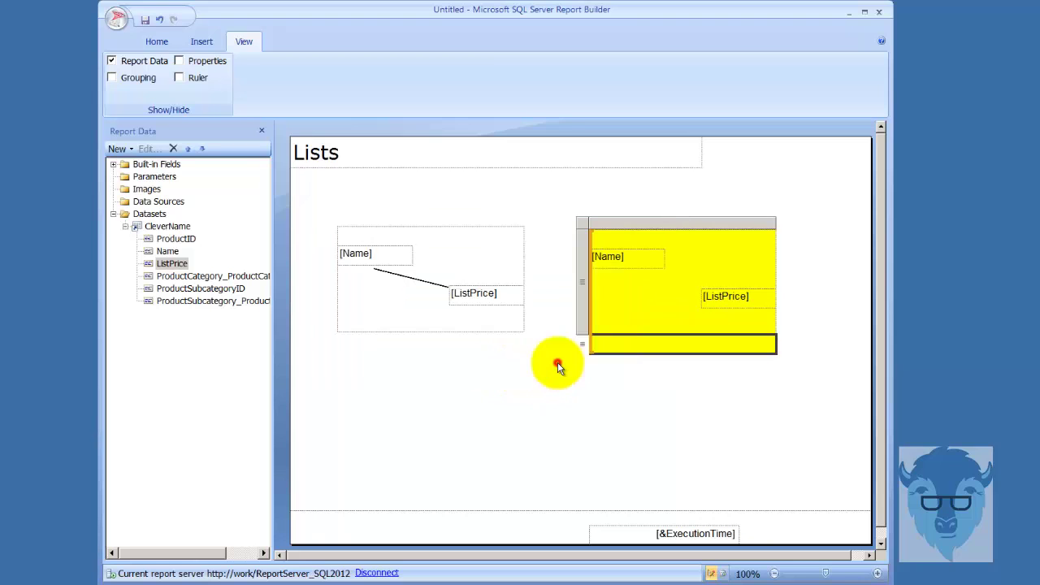
pyautogui.click(685, 439)
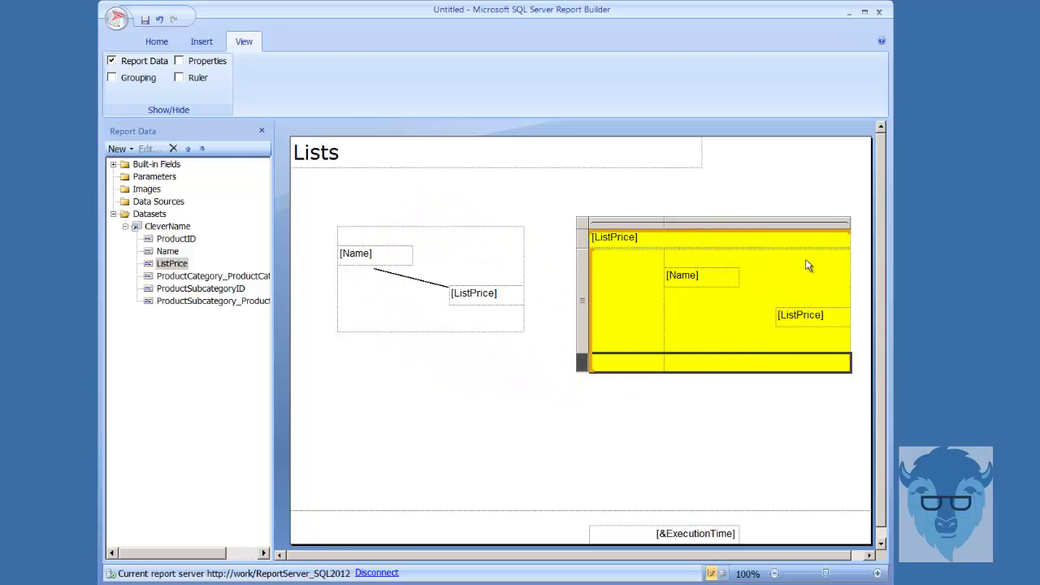
pyautogui.moveTo(744, 365)
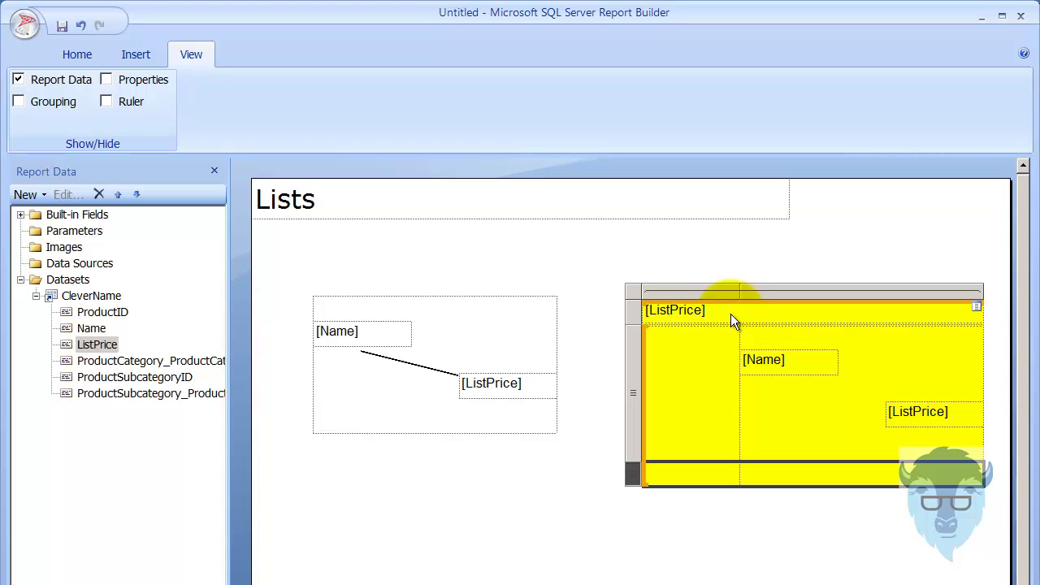
pyautogui.click(406, 207)
pyautogui.click(77, 57)
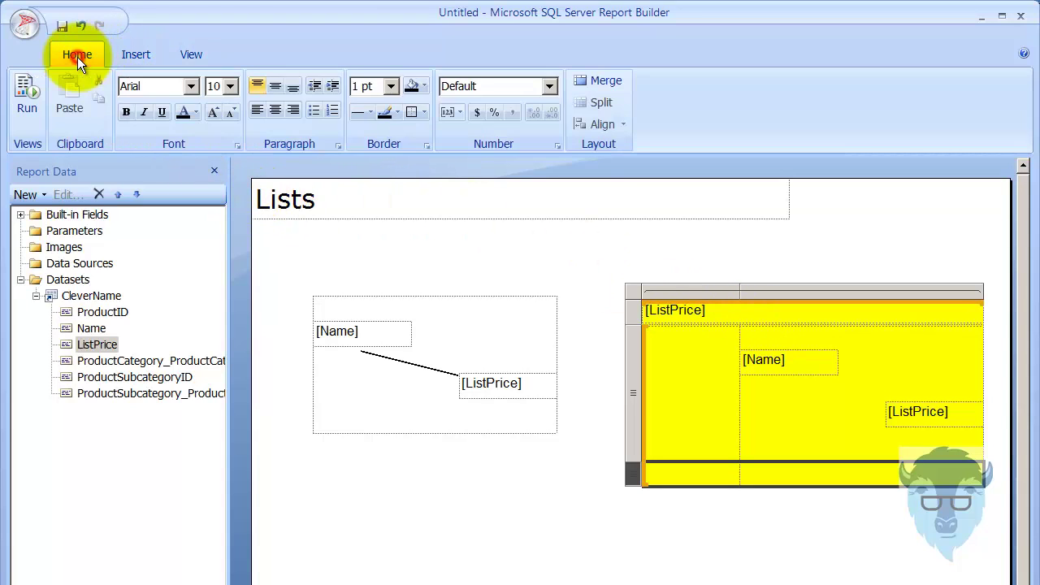
pyautogui.click(32, 108)
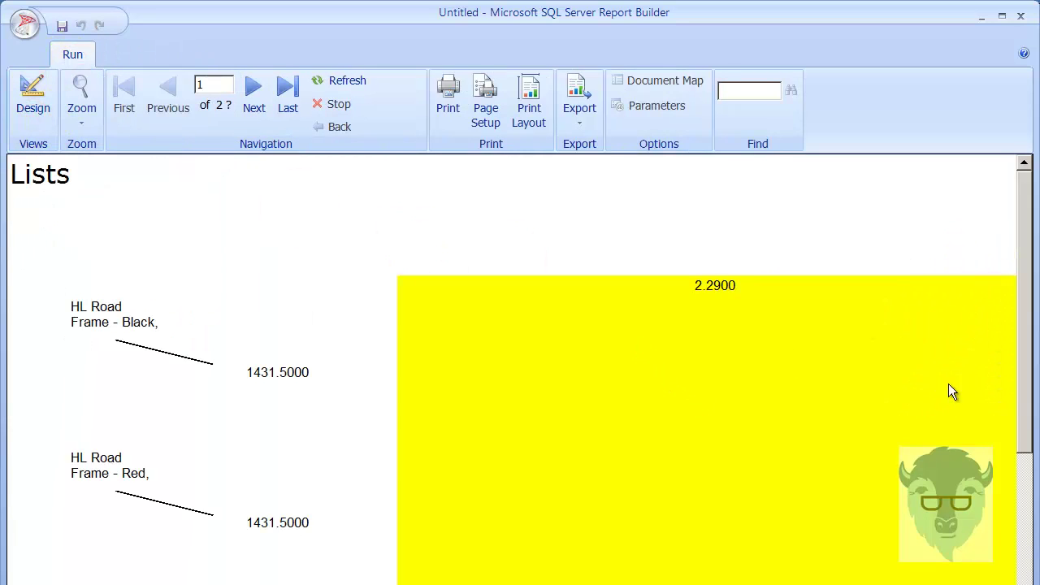
pyautogui.moveTo(1022, 411); pyautogui.dragTo(1006, 584)
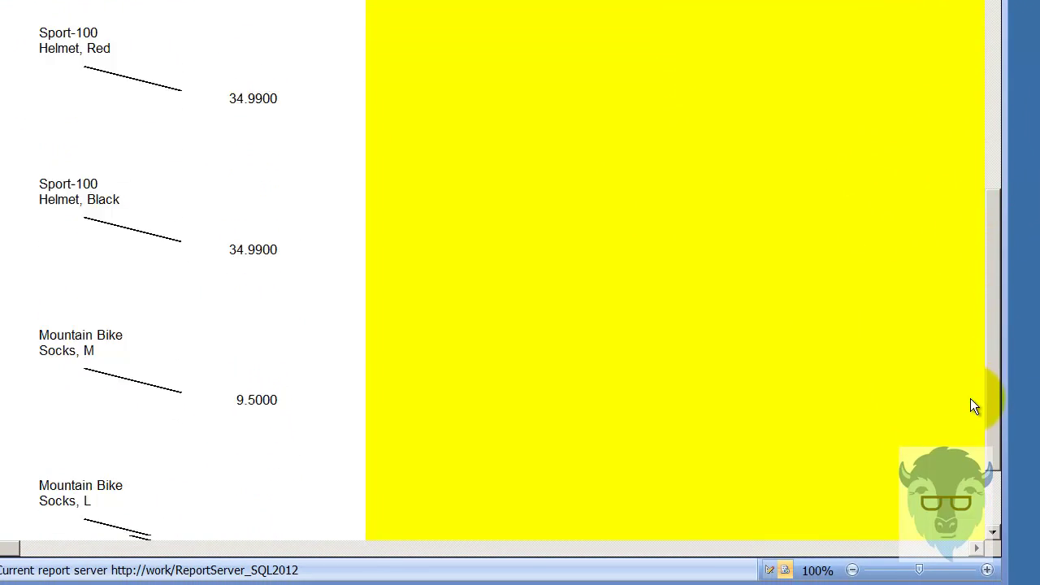
pyautogui.moveTo(971, 398); pyautogui.dragTo(969, 472)
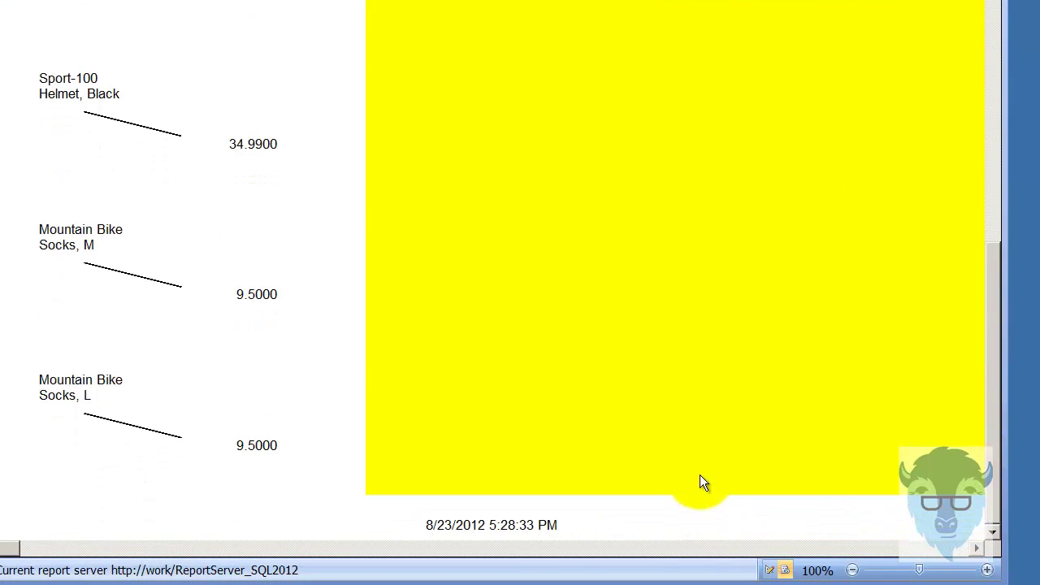
pyautogui.click(978, 549)
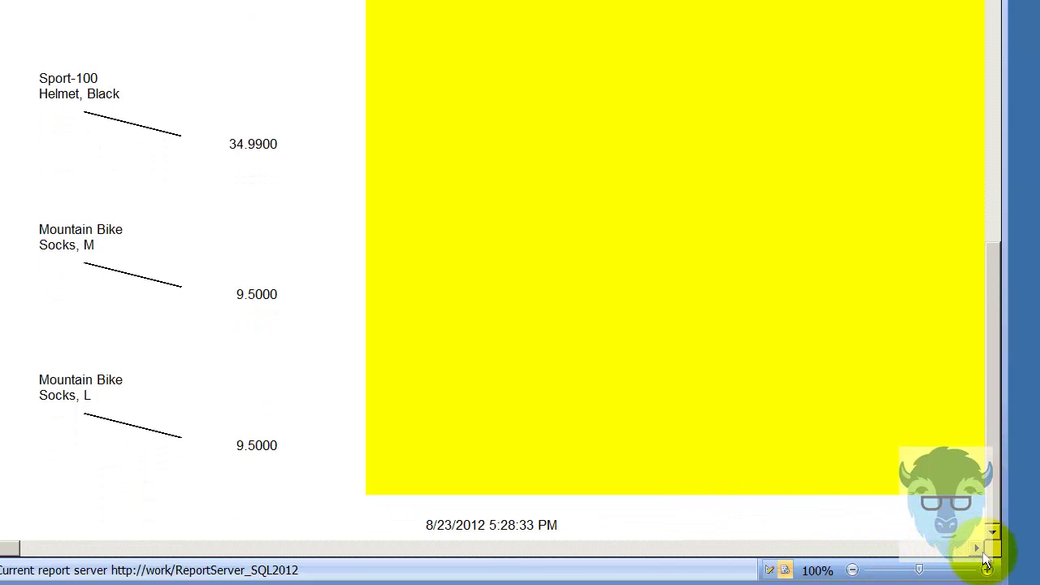
pyautogui.click(981, 550)
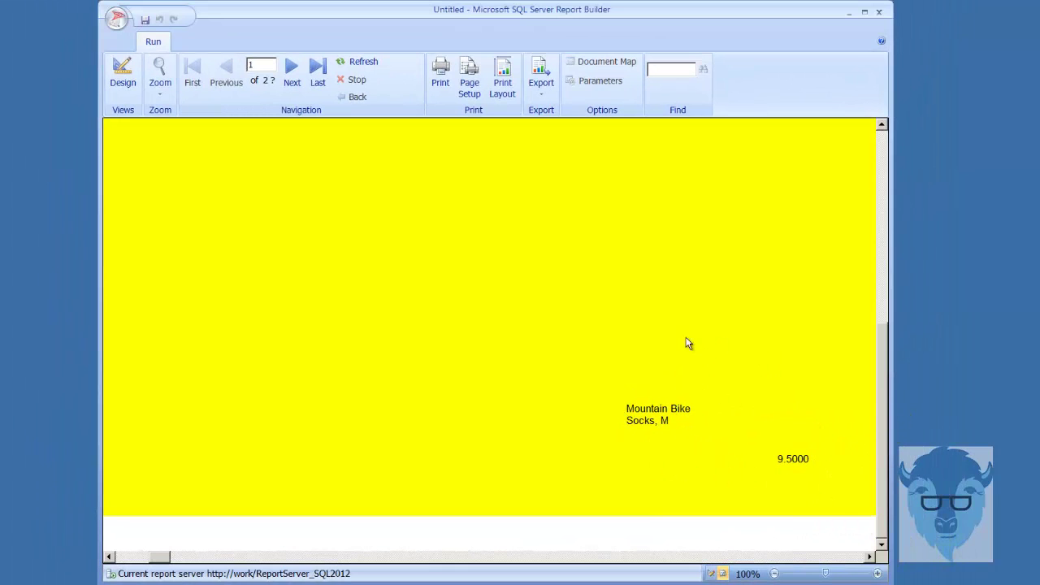
# - Back in design view, narrow the yellow list's first column and trim the list's width slightly
pyautogui.click(121, 71)
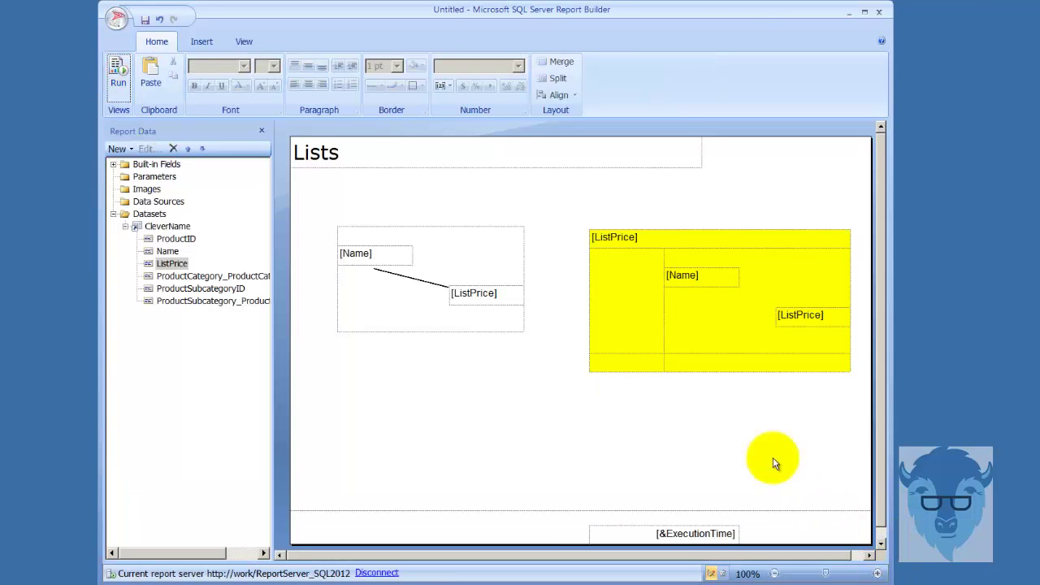
pyautogui.click(662, 322)
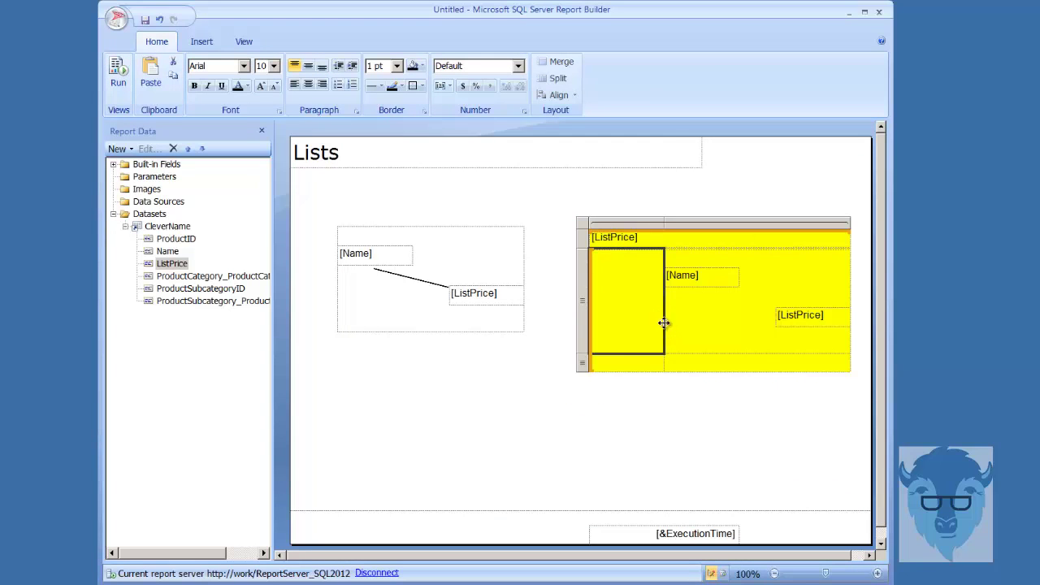
pyautogui.moveTo(664, 322)
pyautogui.mouseDown()
pyautogui.moveTo(650, 319)
pyautogui.moveTo(694, 323)
pyautogui.moveTo(663, 323)
pyautogui.mouseUp()
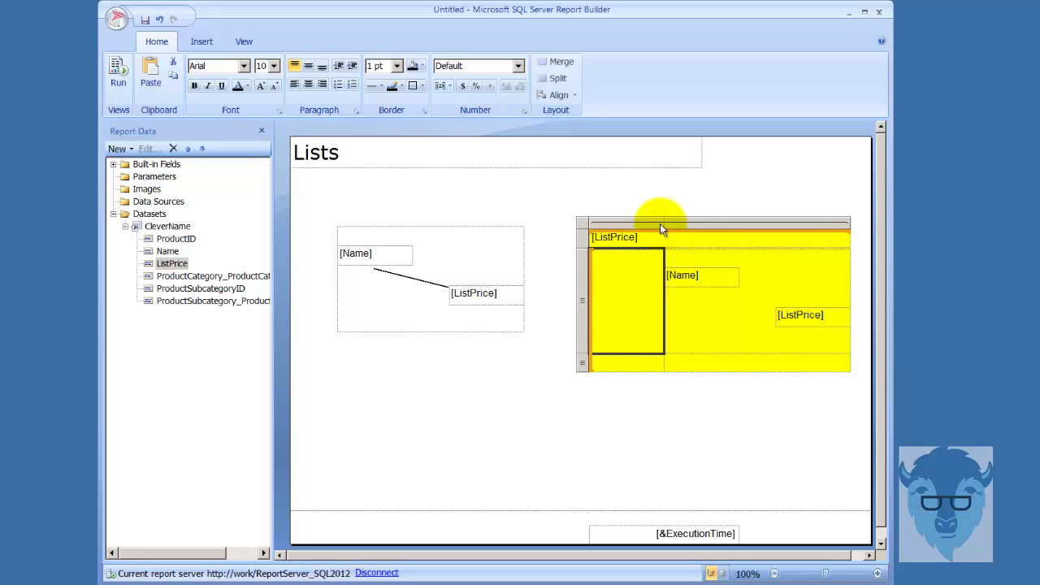
pyautogui.moveTo(663, 225); pyautogui.dragTo(631, 218)
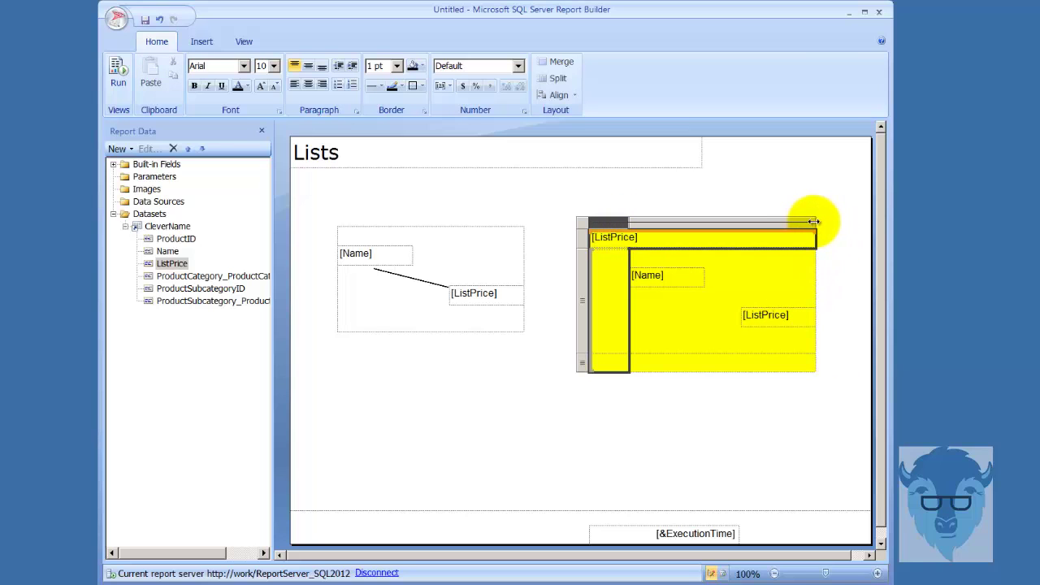
pyautogui.moveTo(814, 221)
pyautogui.mouseDown()
pyautogui.moveTo(776, 220)
pyautogui.moveTo(812, 223)
pyautogui.mouseUp()
# - Marquee-select the entire yellow list with its [ListPrice] header and [Name]/[ListPrice] textboxes
pyautogui.click(817, 281)
pyautogui.click(813, 287)
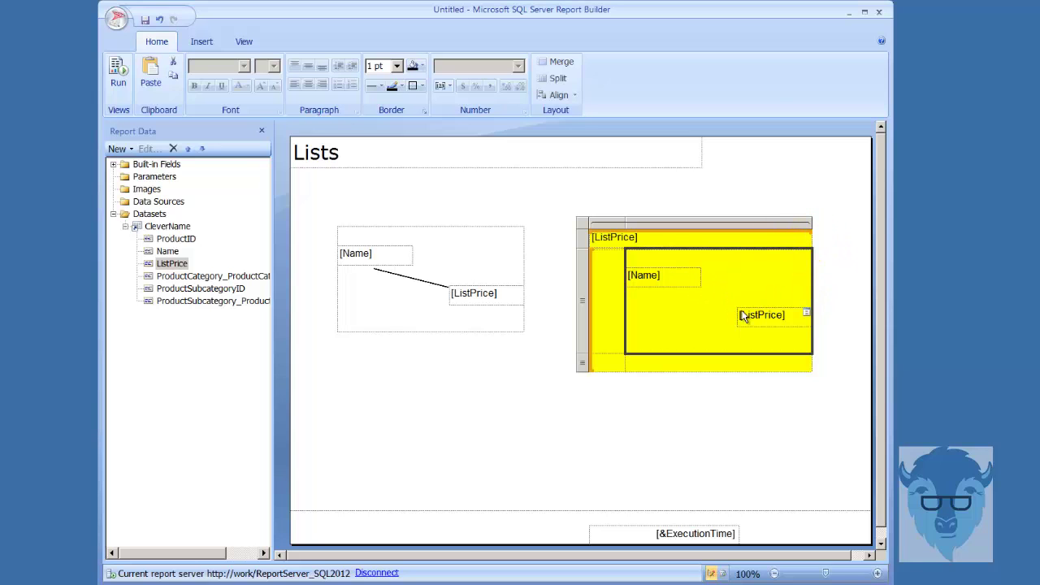
pyautogui.click(783, 328)
pyautogui.press('Escape')
pyautogui.click(569, 294)
pyautogui.click(510, 372)
pyautogui.moveTo(852, 398); pyautogui.dragTo(569, 211)
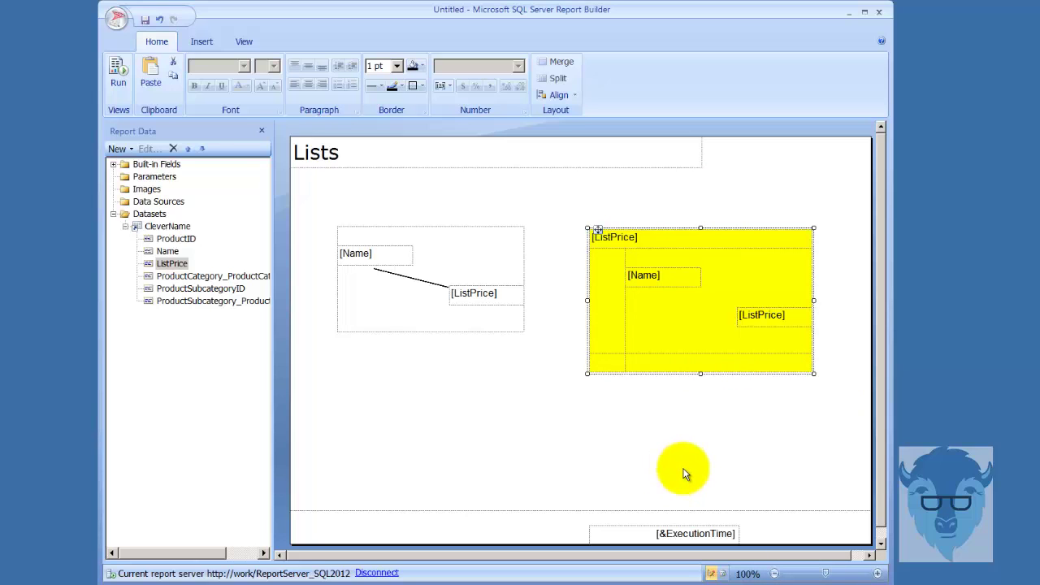
# - Delete the yellow grouped list, preview the report, then return to the design layout
pyautogui.press('Delete')
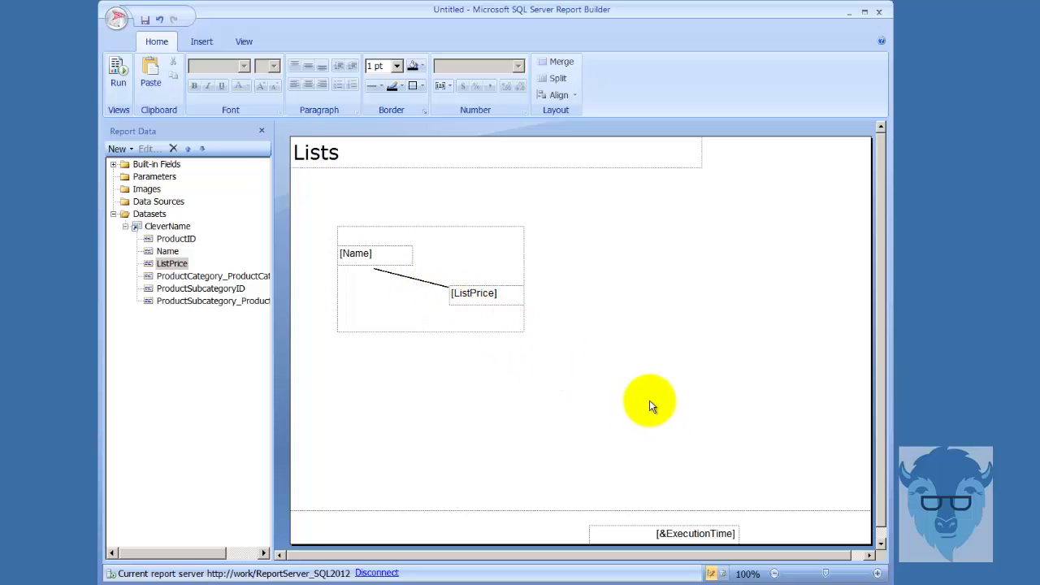
pyautogui.click(118, 72)
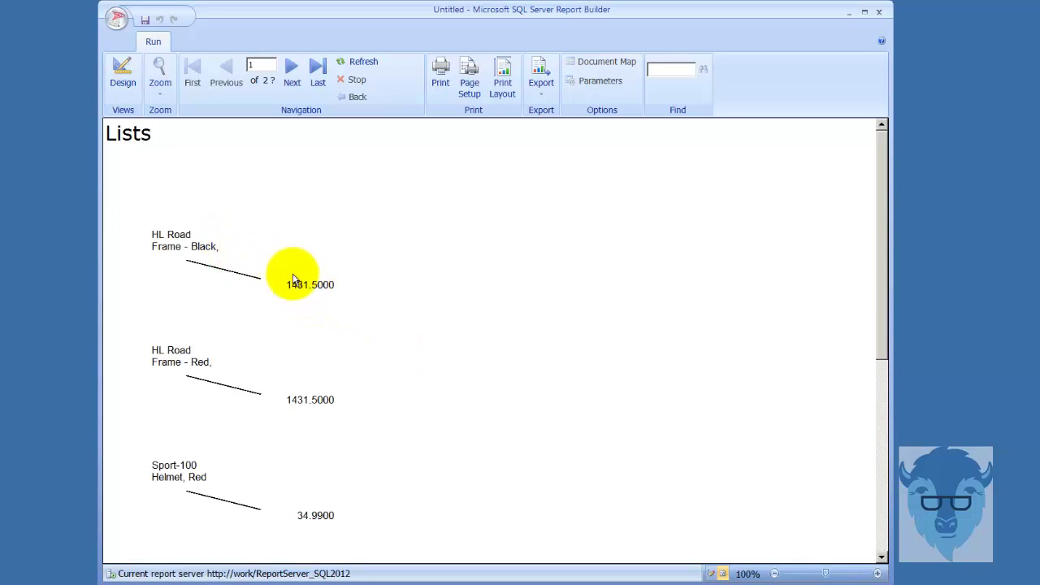
pyautogui.click(122, 77)
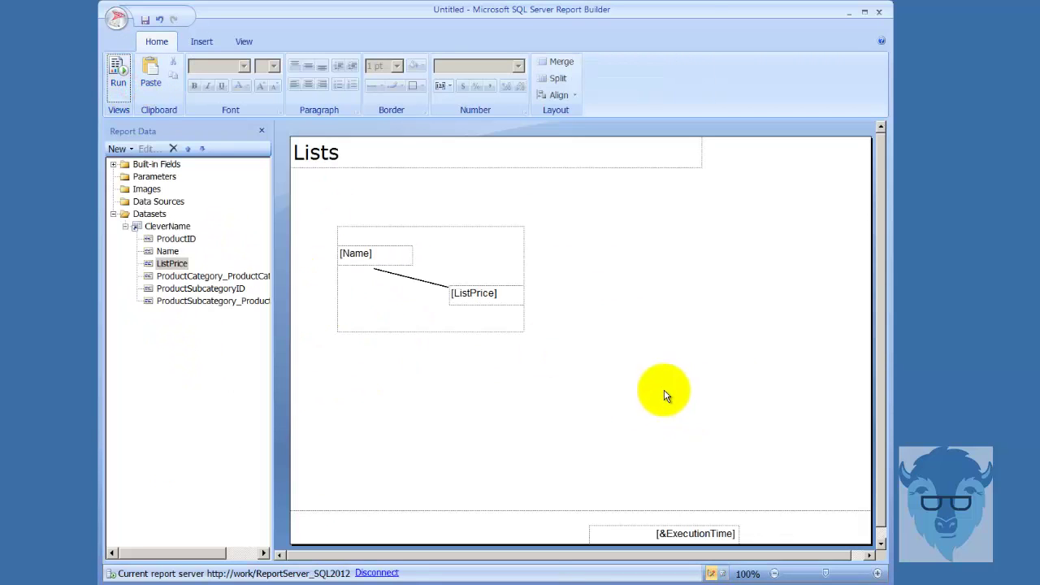